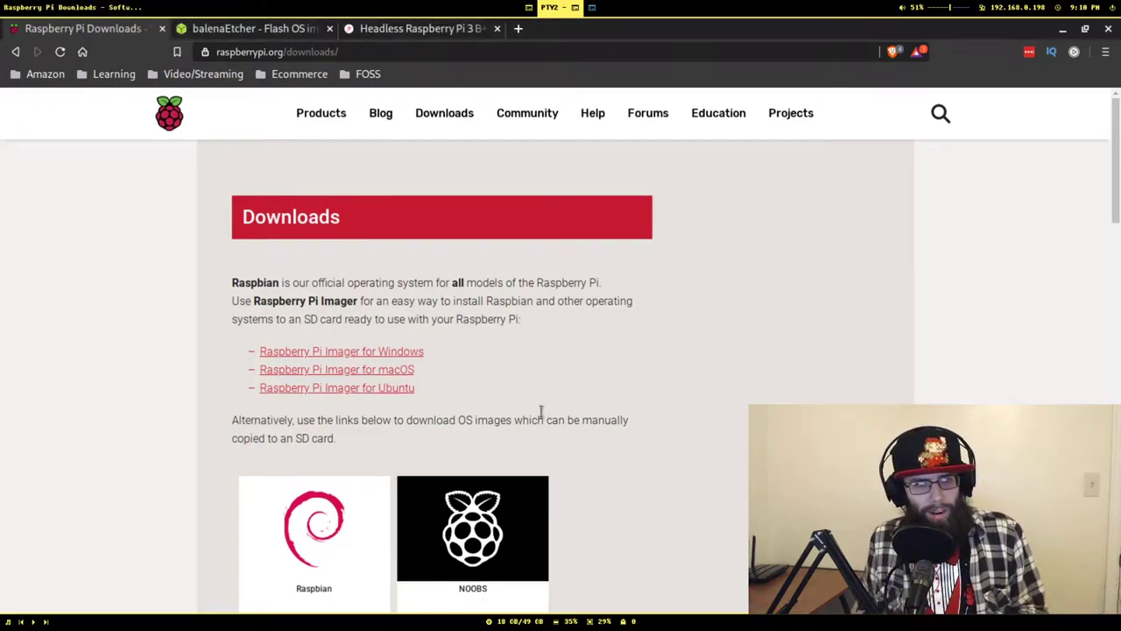
Scroll the Raspberry Pi Downloads page and open the Raspbian download page.
scroll(663, 420, "down", 3)
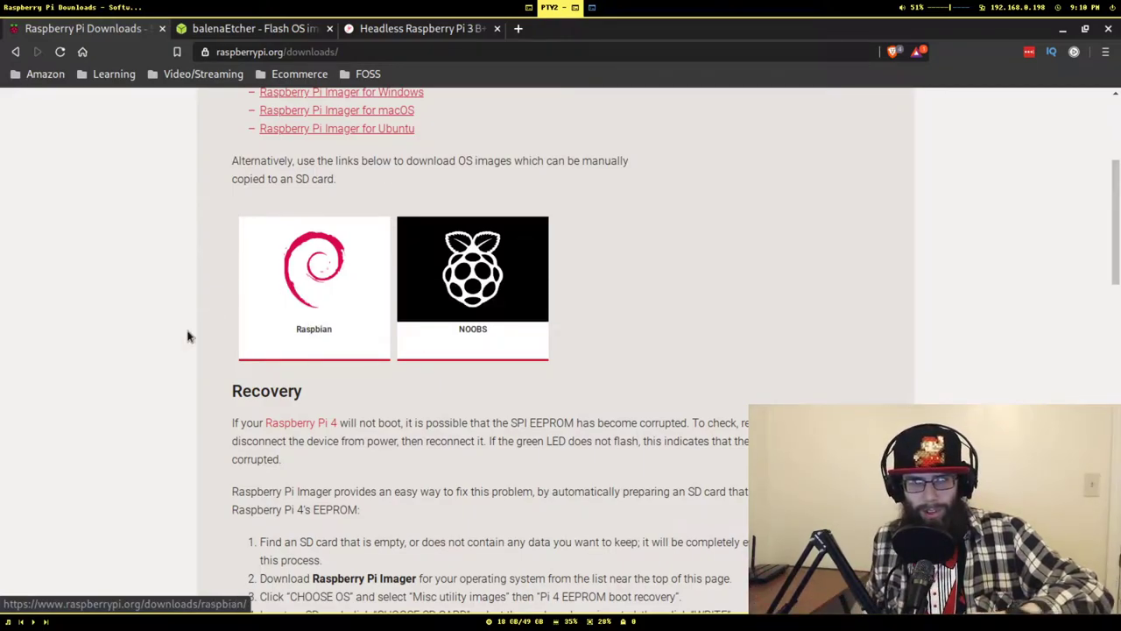
left_click(319, 307)
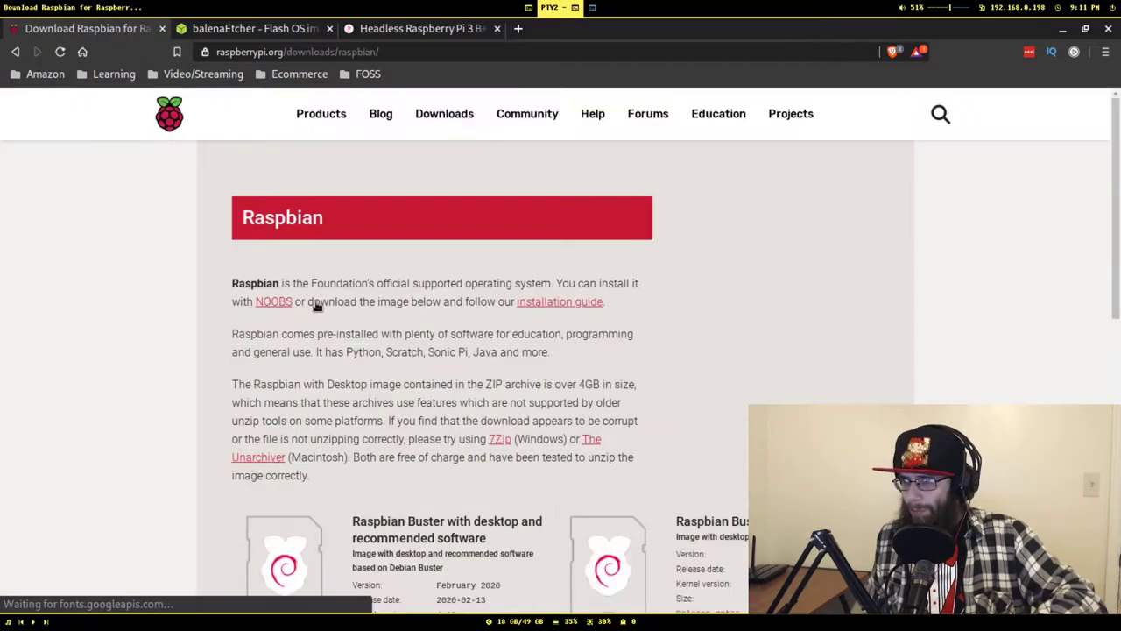
Review the Raspbian Buster images, including 434 MB Lite, then go to the balenaEtcher site.
scroll(802, 376, "down", 5)
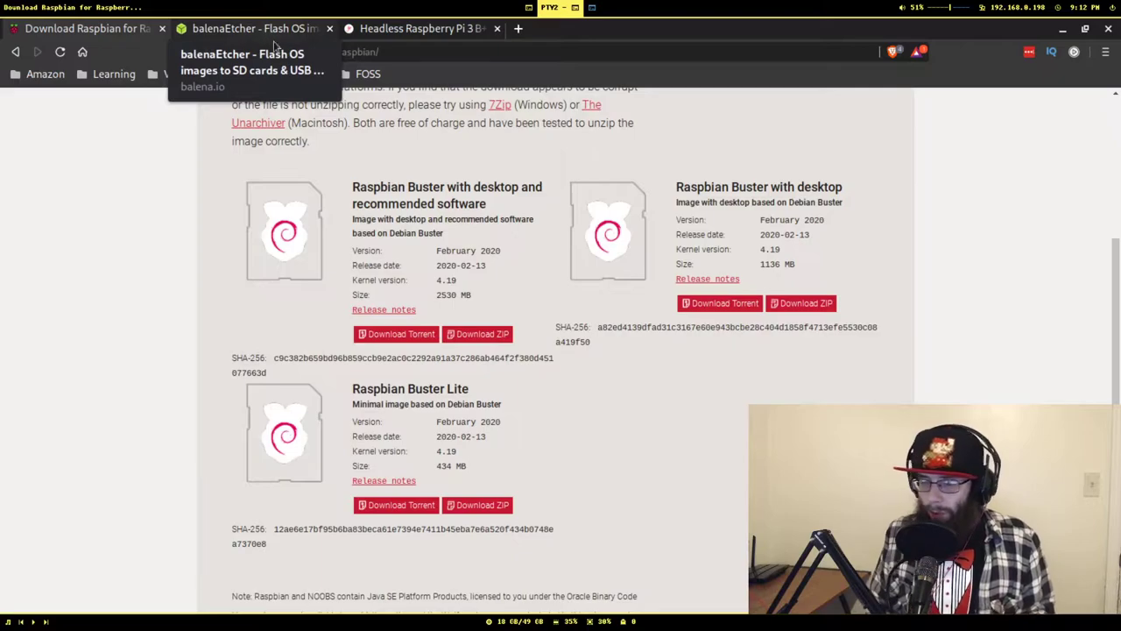
left_click(263, 31)
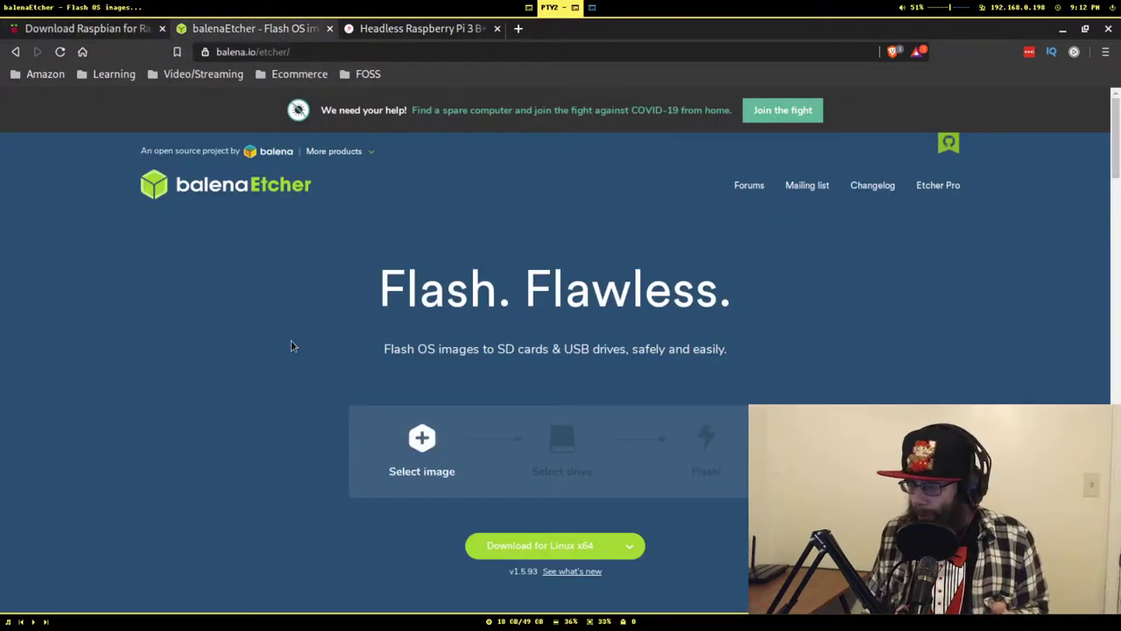
Check the Etcher 1.5.93 builds for Linux, Windows and macOS, then return to the terminal workspace.
scroll(294, 346, "down", 3)
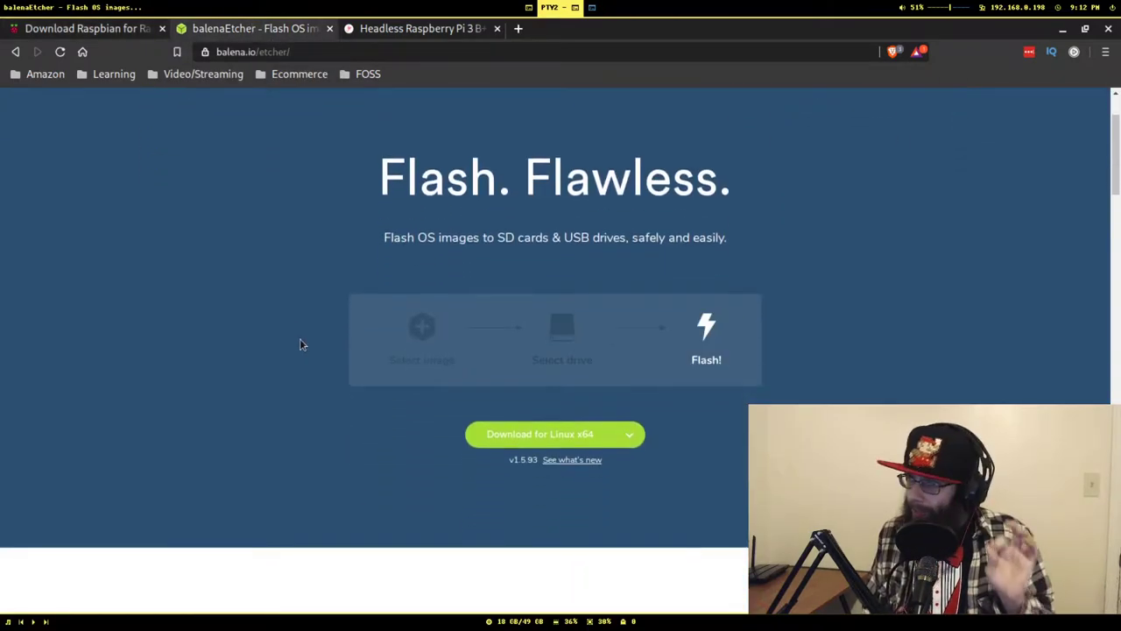
scroll(299, 345, "up", 1)
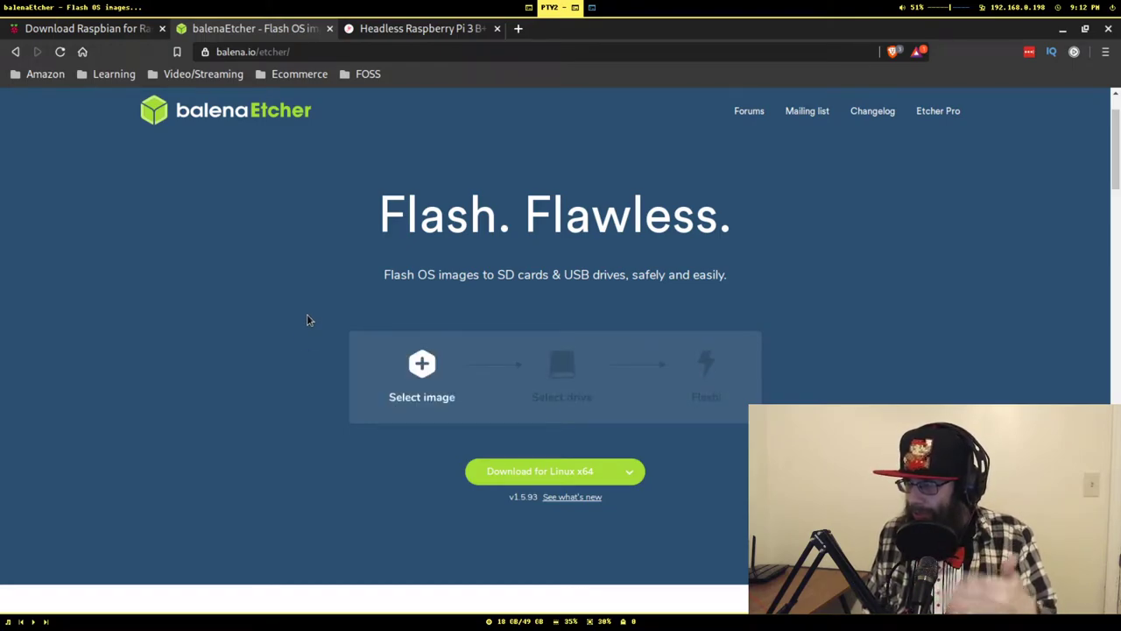
scroll(376, 342, "down", 3)
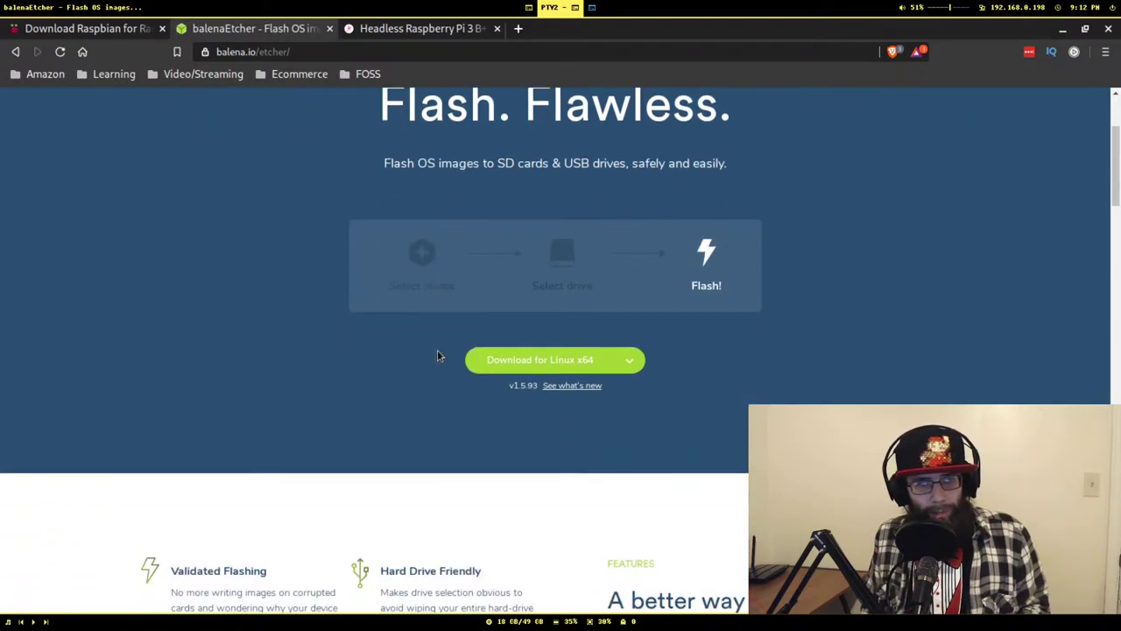
left_click(629, 360)
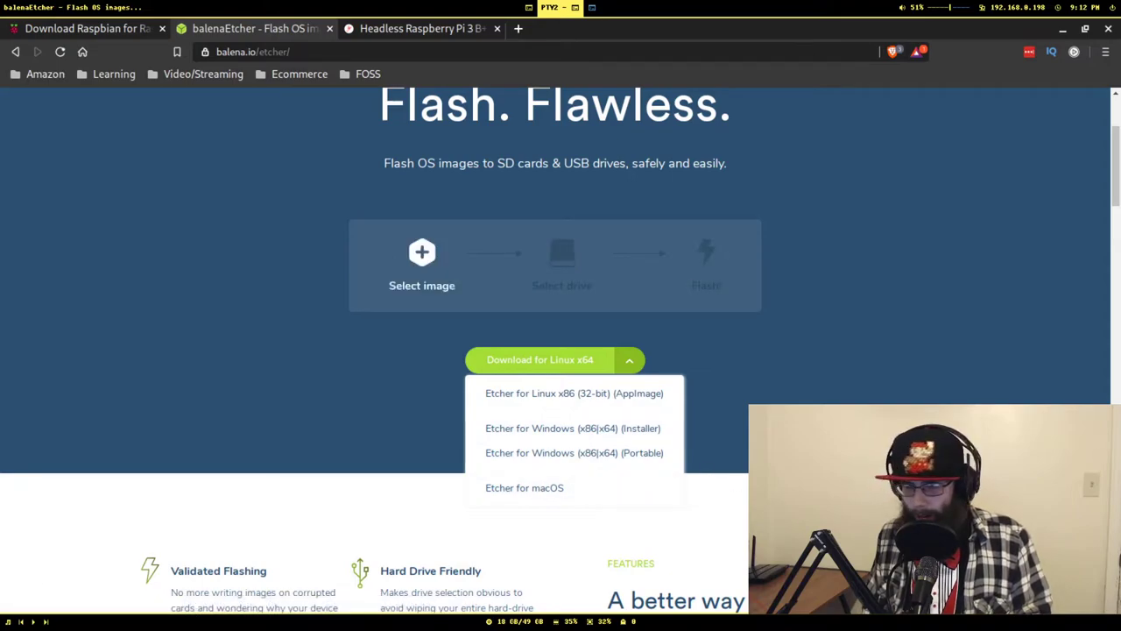
left_click(680, 476)
scroll(518, 154, "up", 4)
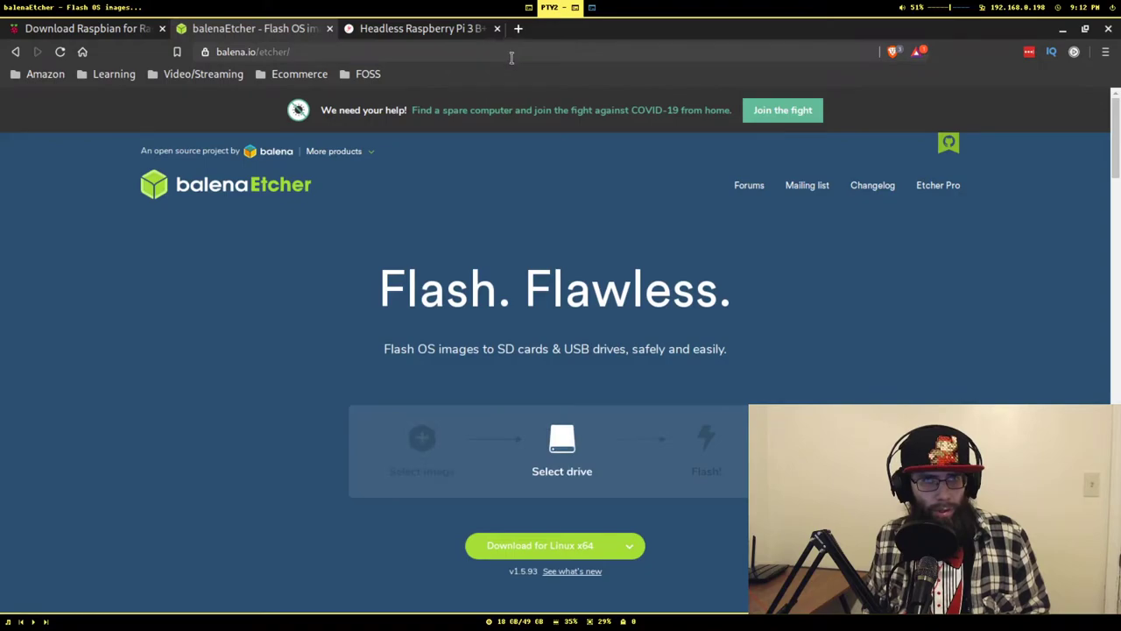
key("super+1")
Run etcher to launch balenaEtcher 1.5.93 with the 15.9 GB Mass Storage drive as target.
type("etcher")
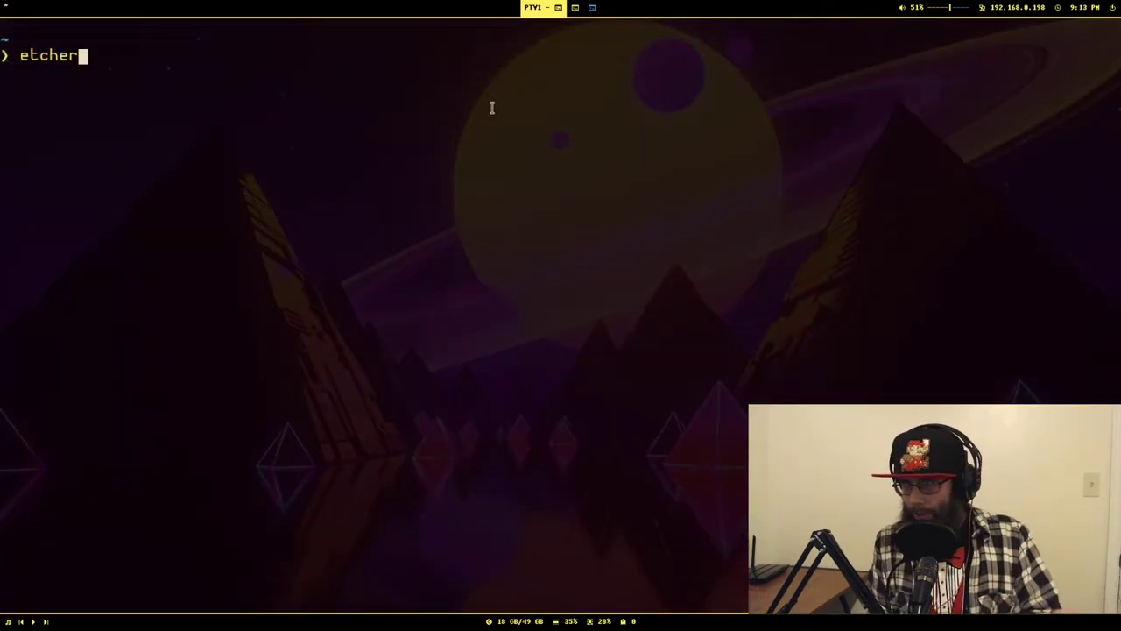
key("Return")
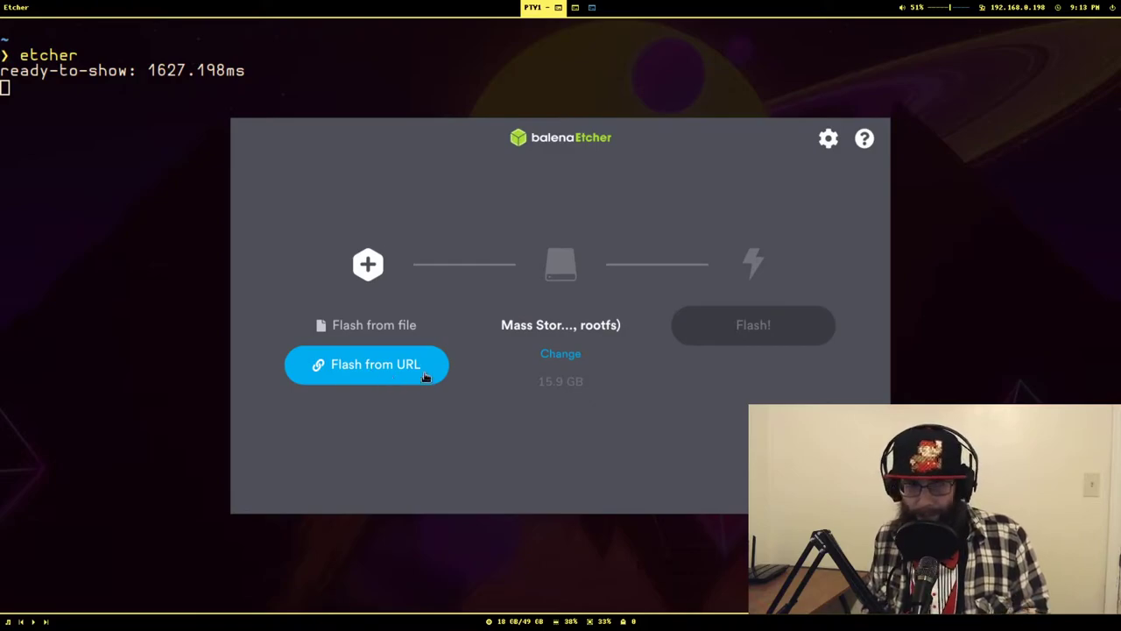
Select the 1.85 GB 2020-02 Raspbian Lite image from Downloads as the flash source.
left_click(384, 326)
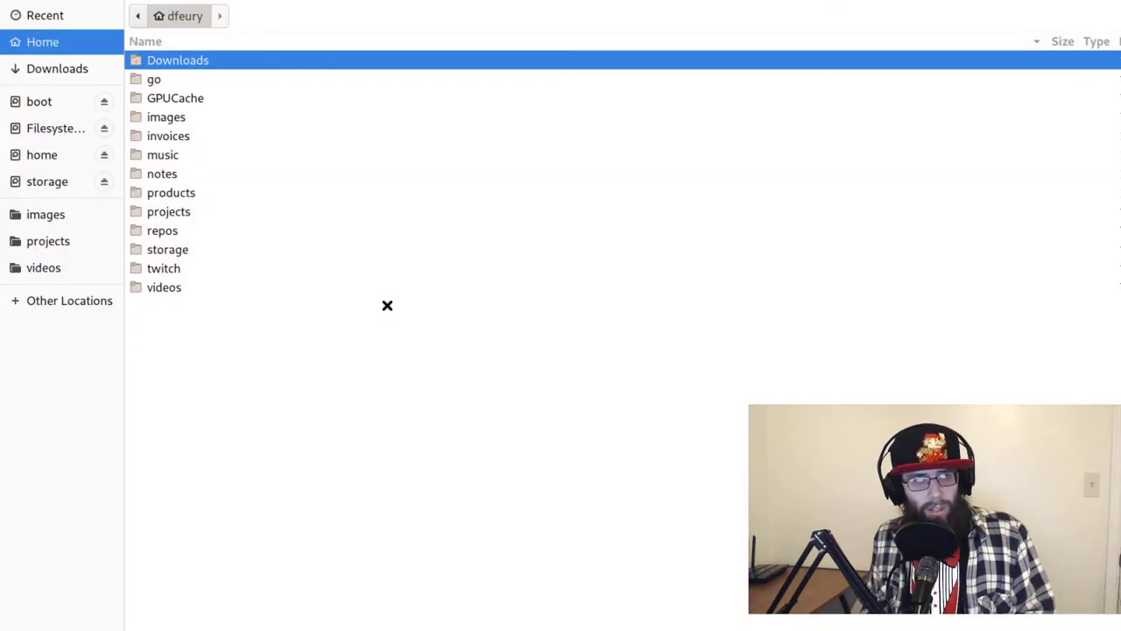
double_click(168, 66)
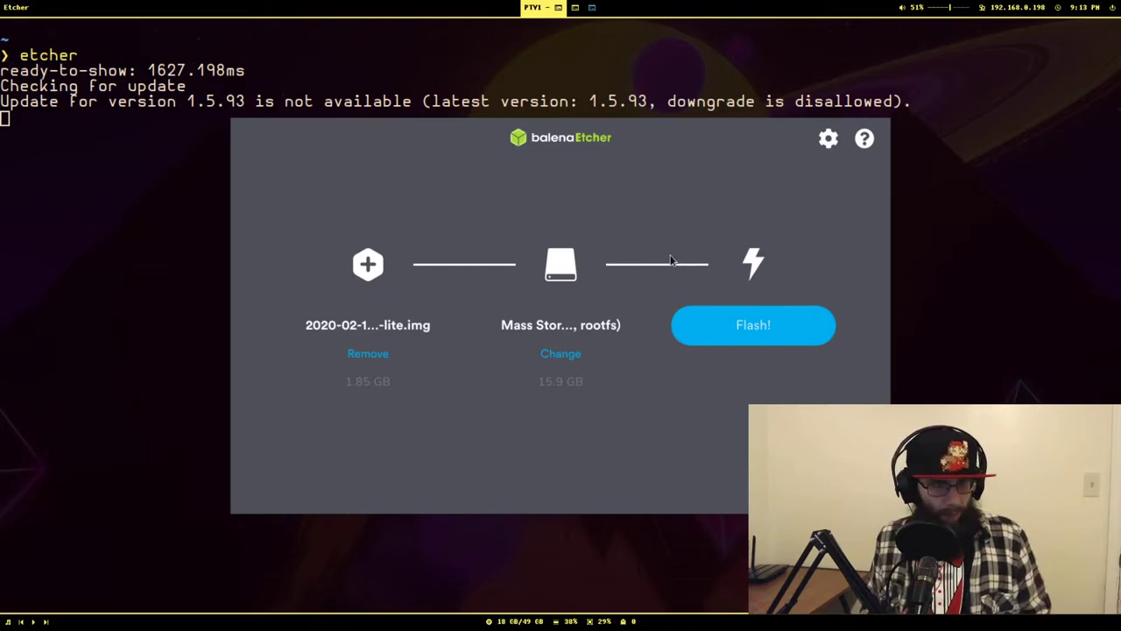
key("super+shift+q")
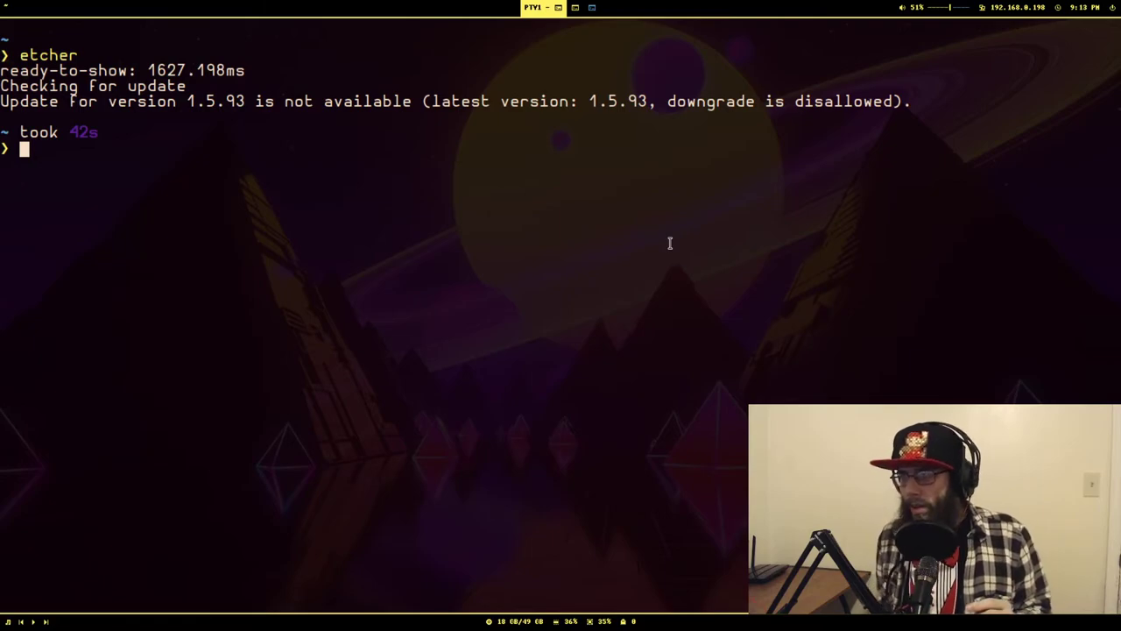
type("lsblk")
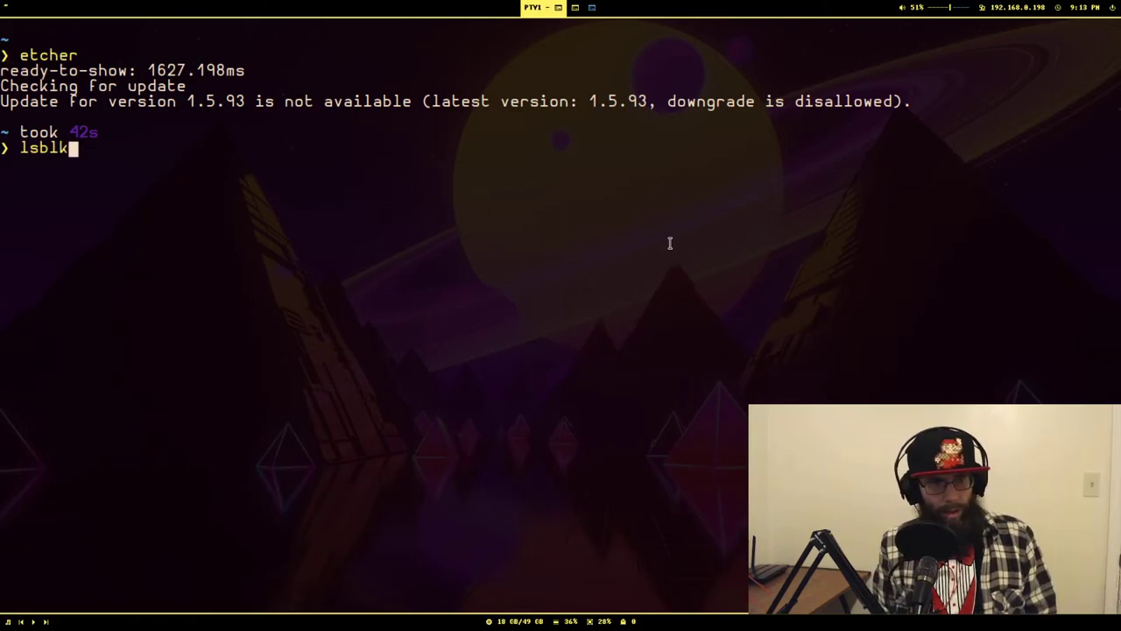
key("Return")
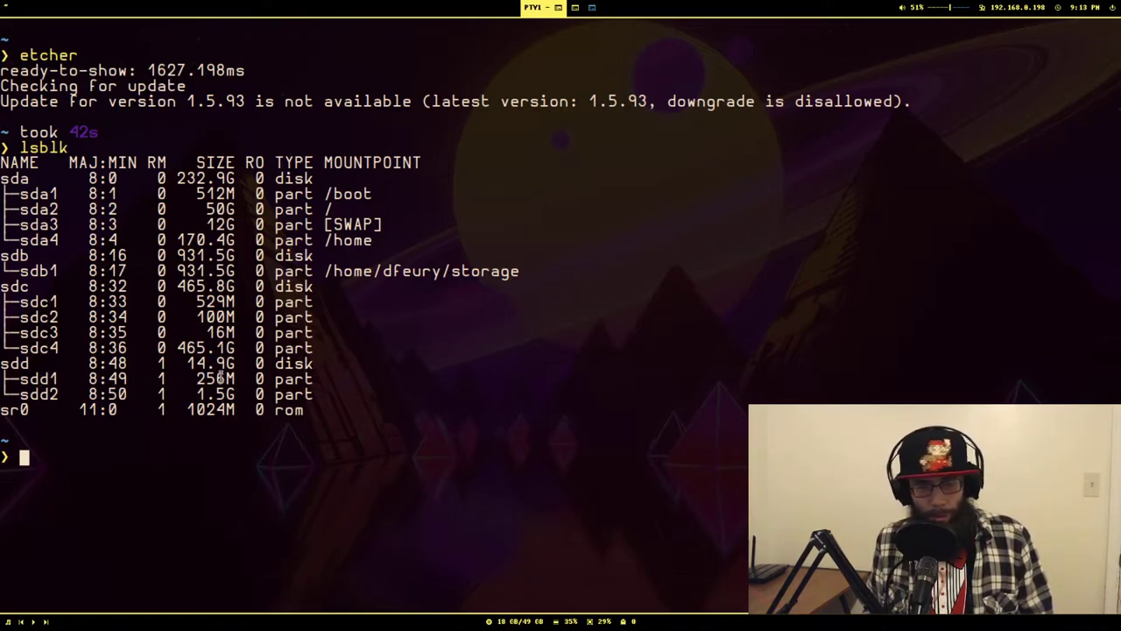
left_click_drag(35, 395, 78, 395)
left_click(78, 395)
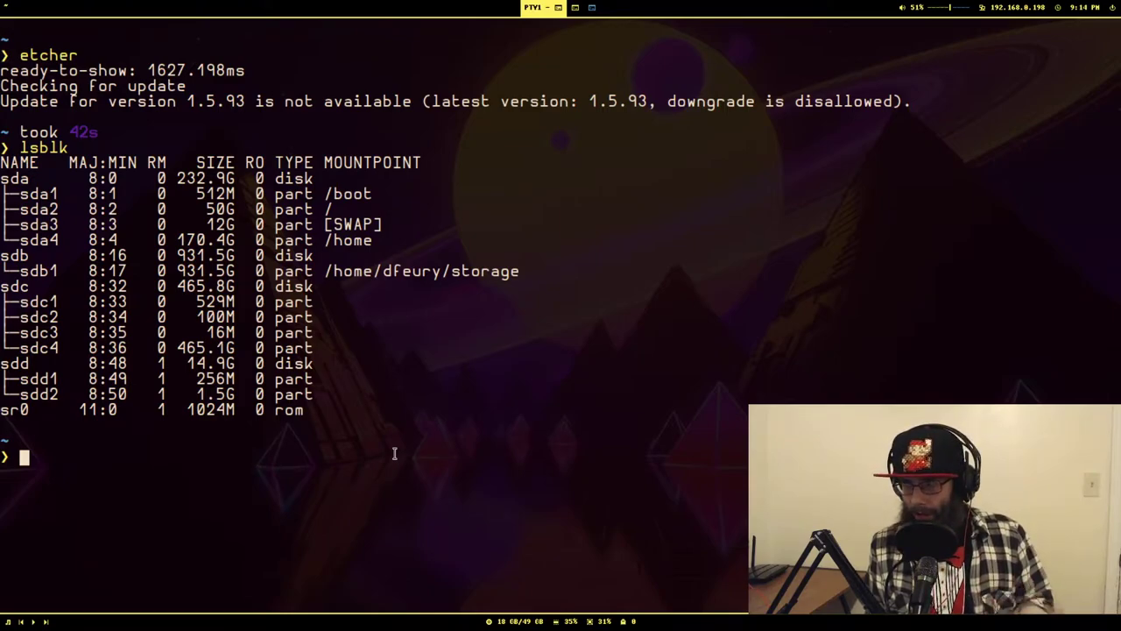
type("sudo mou")
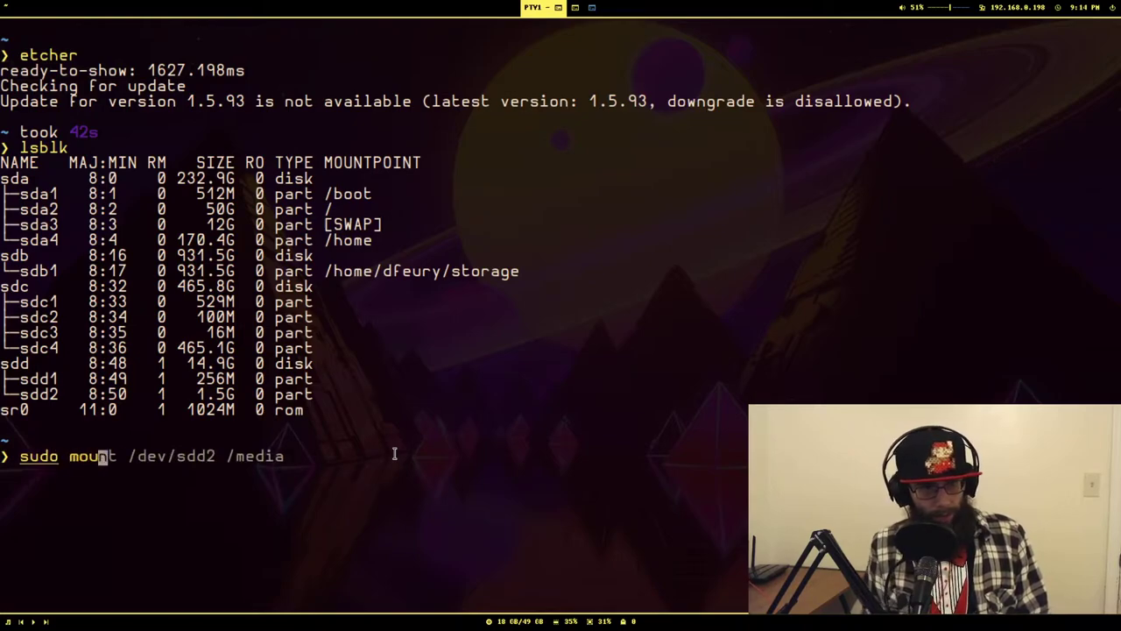
key("Up")
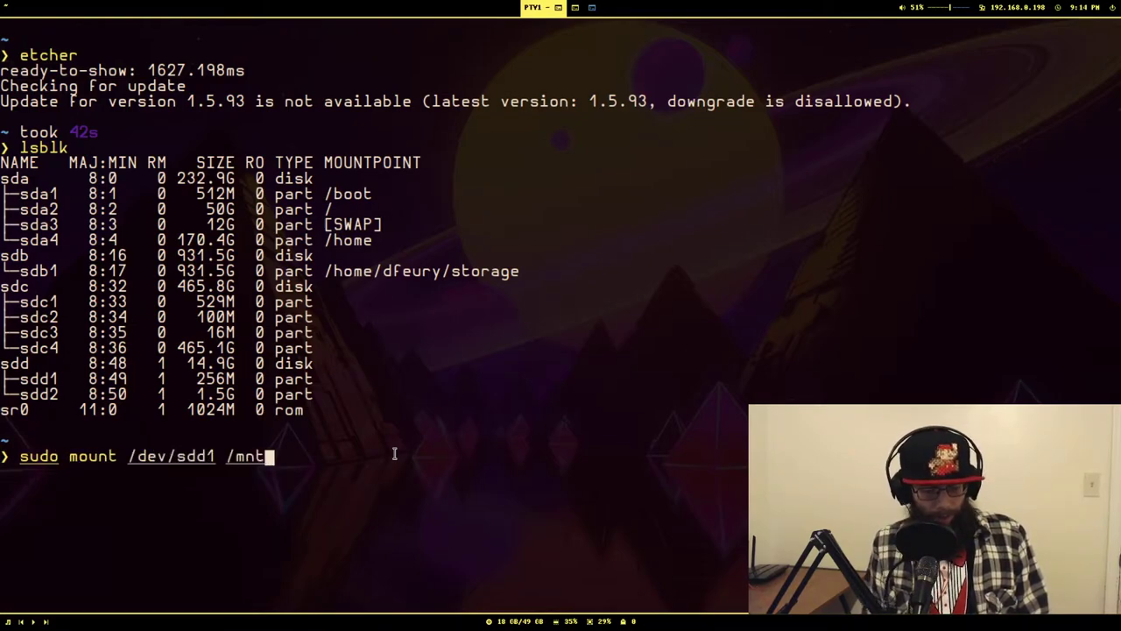
key("Return")
type("cd")
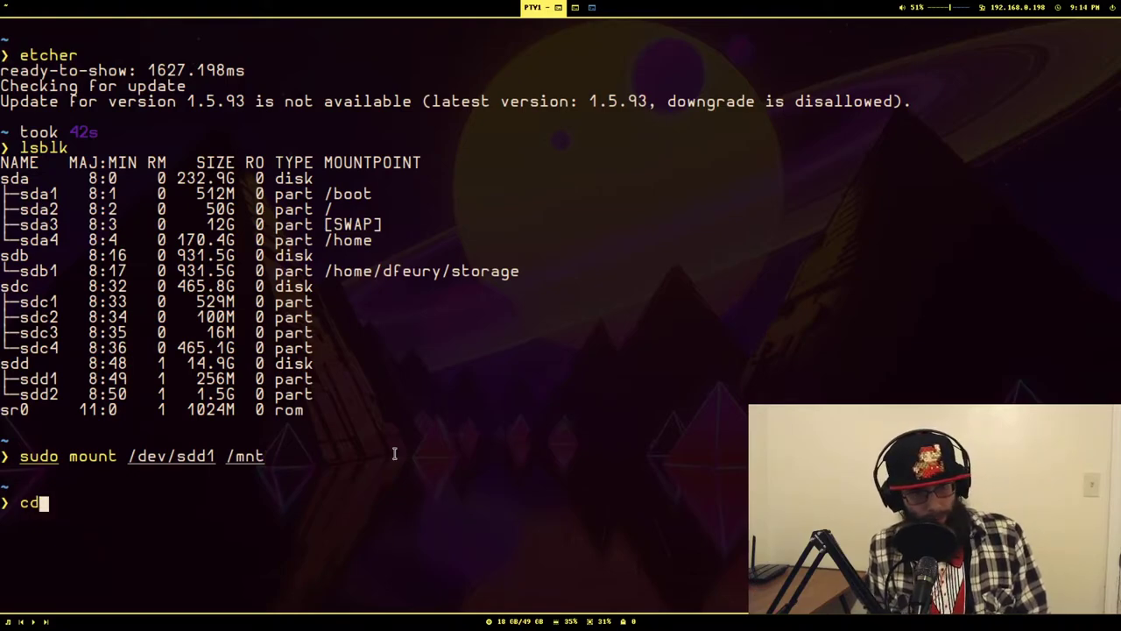
type(" /mnt")
key("Return")
type("ls -l")
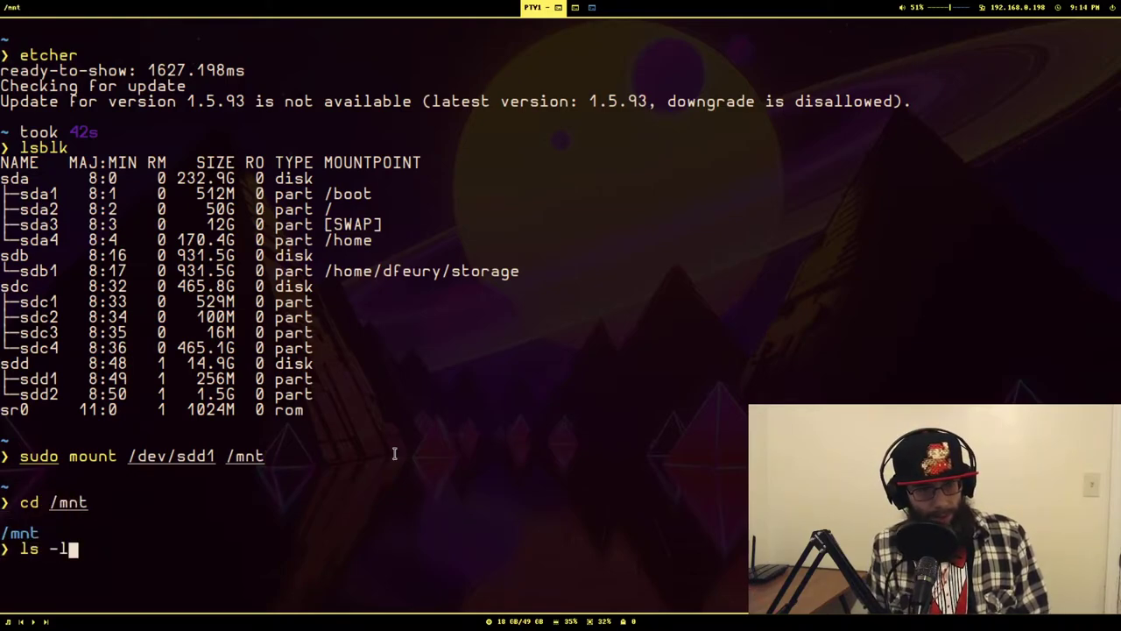
key("Return")
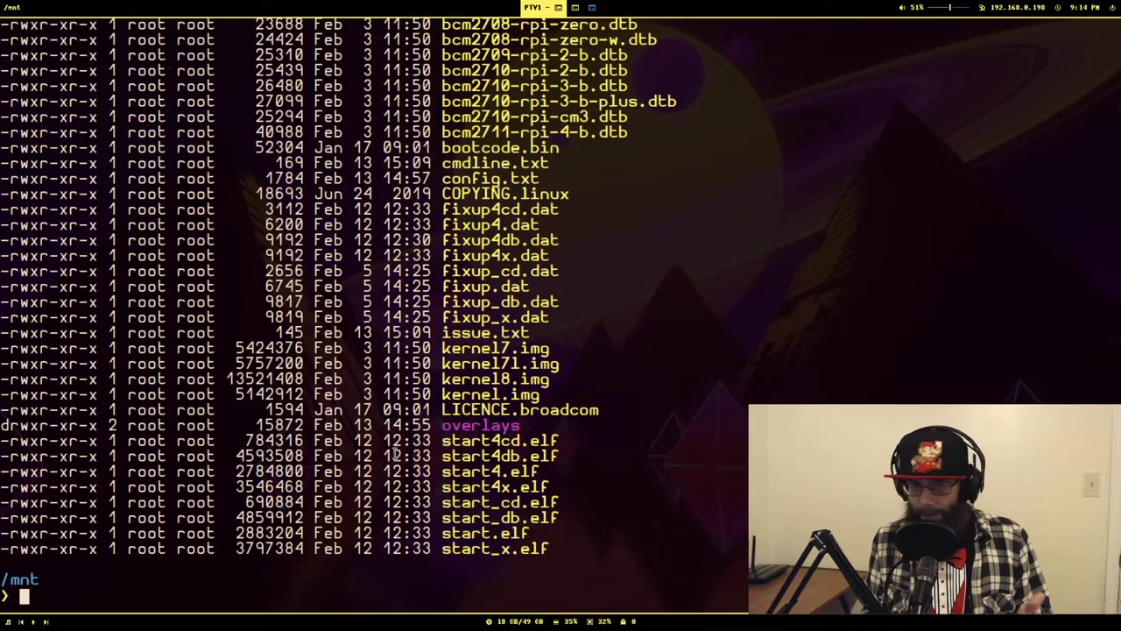
scroll(396, 454, "up", 5)
scroll(730, 465, "down", 5)
scroll(729, 465, "up", 2)
scroll(730, 465, "down", 2)
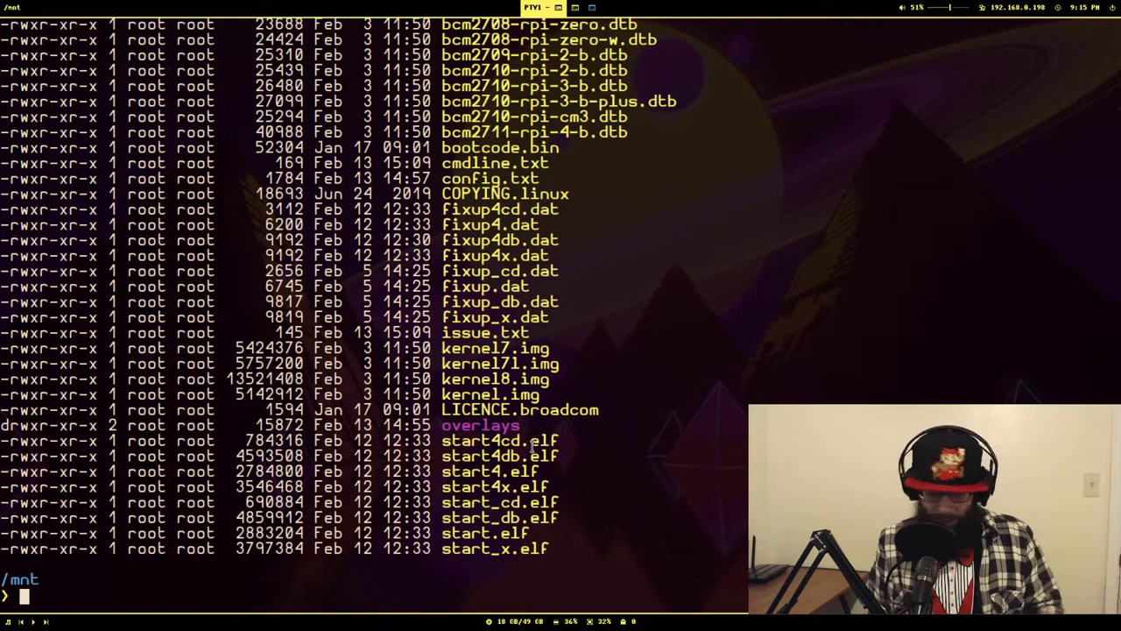
Create an empty ssh file in /mnt, using sudo touch ssh after permission is denied.
type("touch ssh")
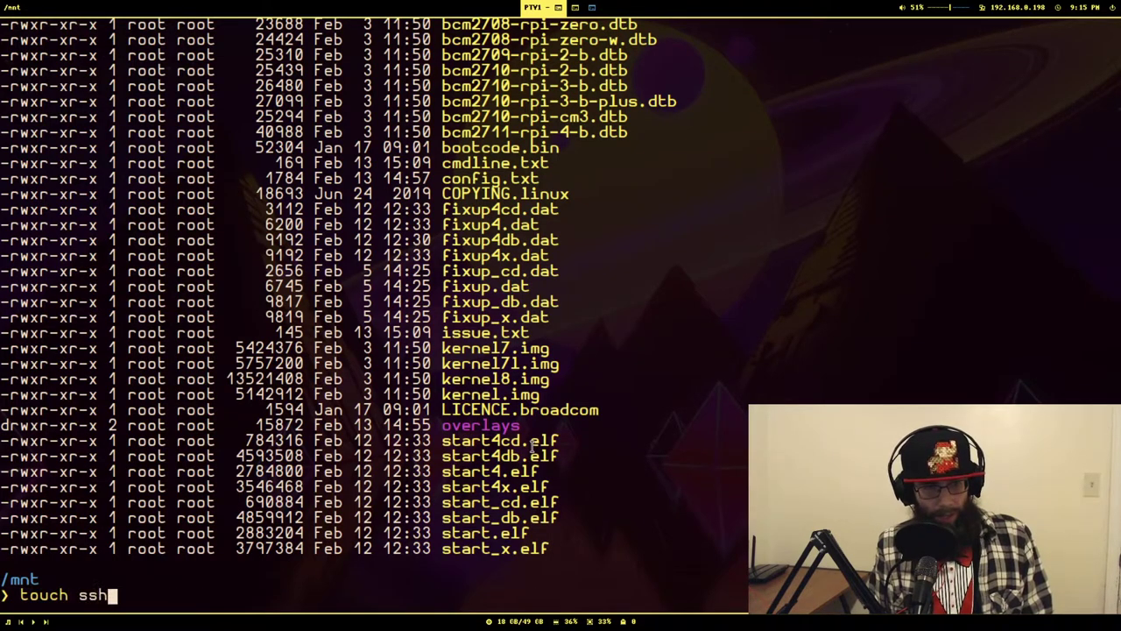
key("Return")
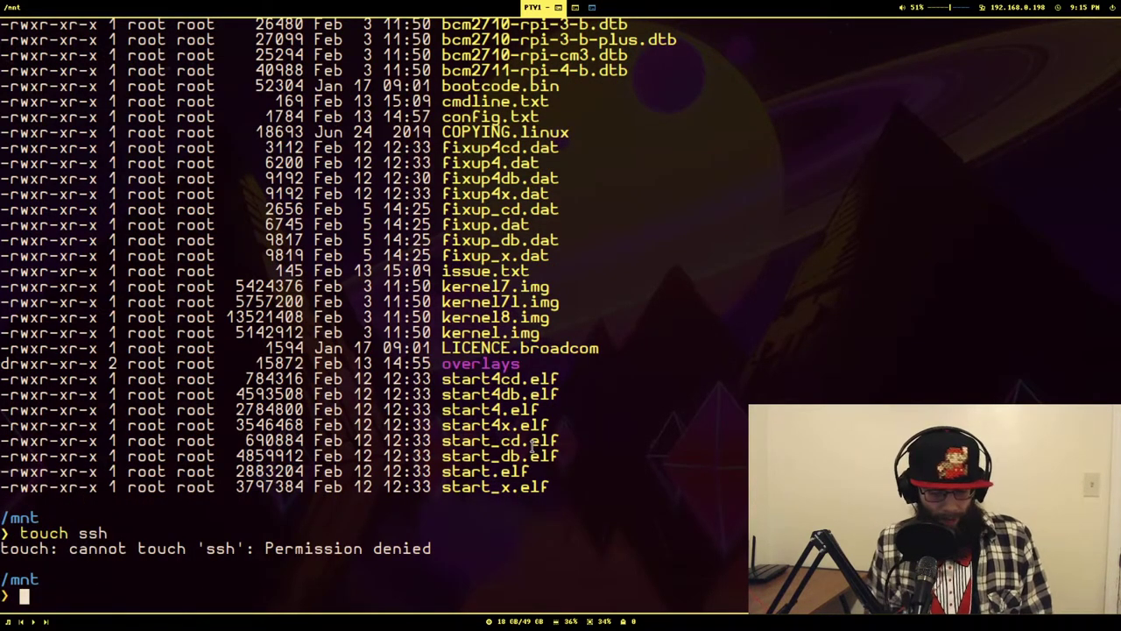
type("sudo touch")
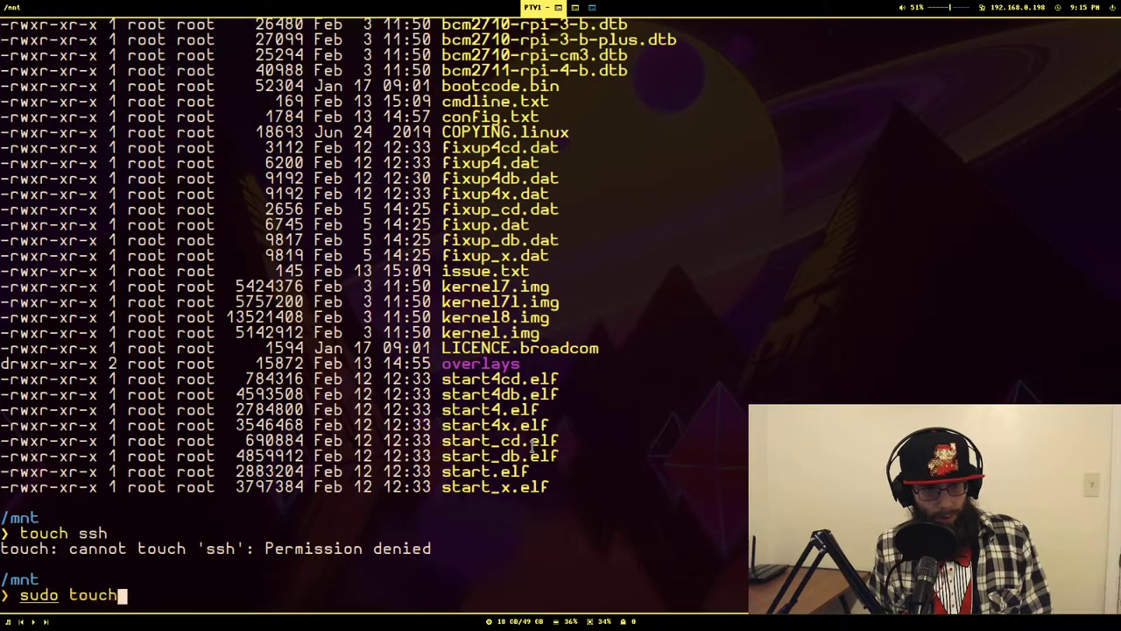
type(" ssh")
key("Return")
List the files with ll to confirm ssh exists, then switch to the browser workspace.
type("ls")
key("BackSpace")
key("BackSpace")
type("ll")
key("Return")
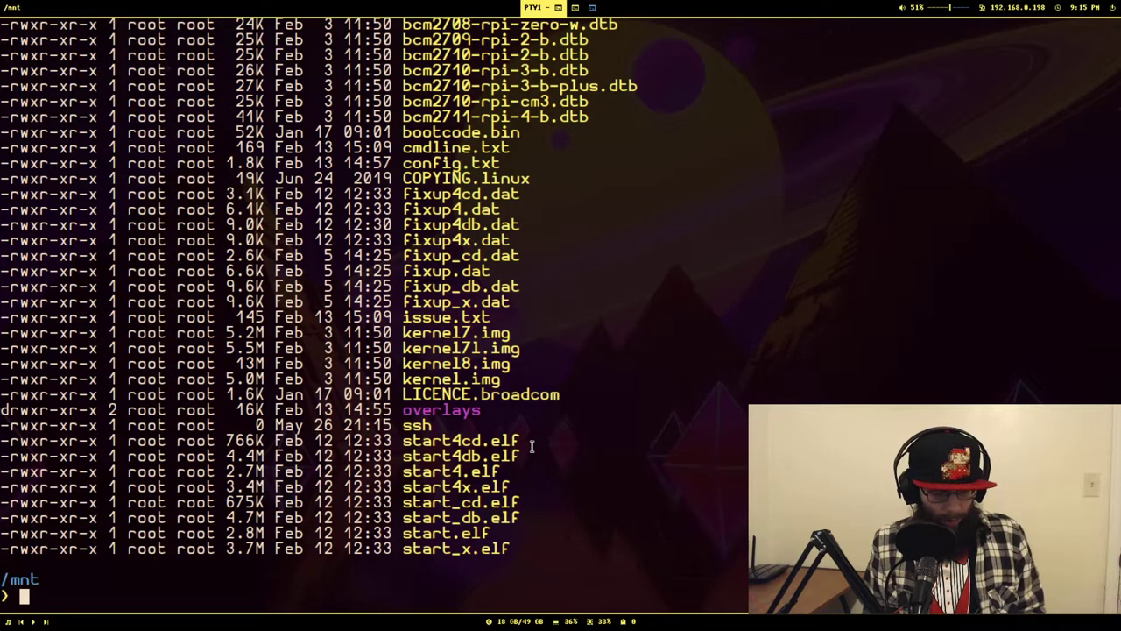
key("super+2")
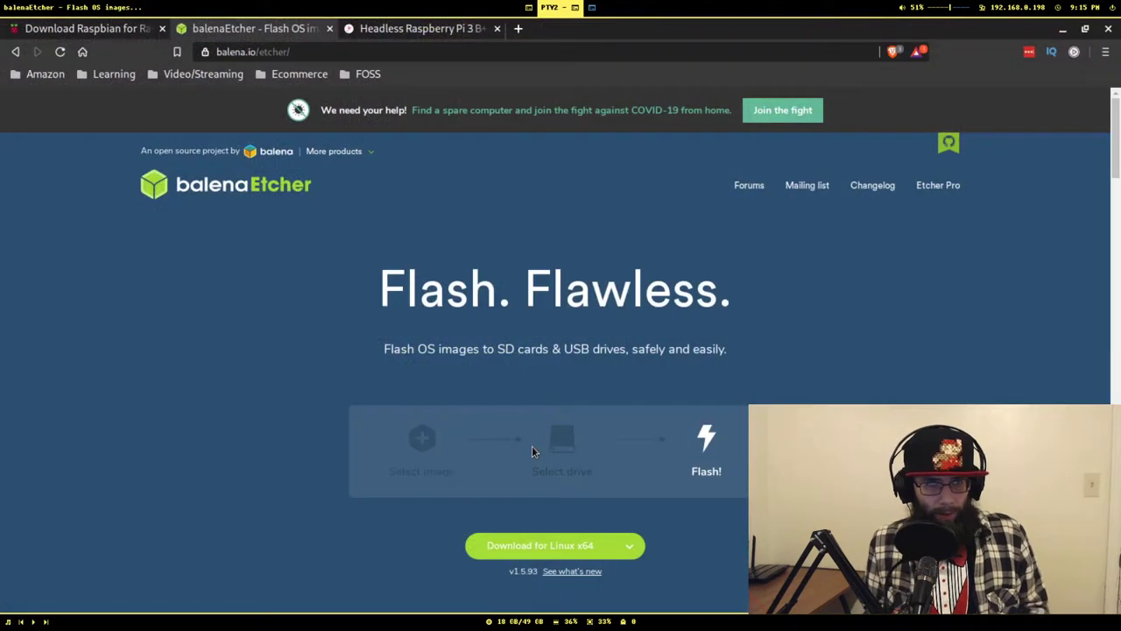
Open the desertbot.io Headless Raspberry Pi 3 B+ guide and scroll to Step 4, Add network info.
left_click(408, 29)
scroll(957, 262, "up", 3)
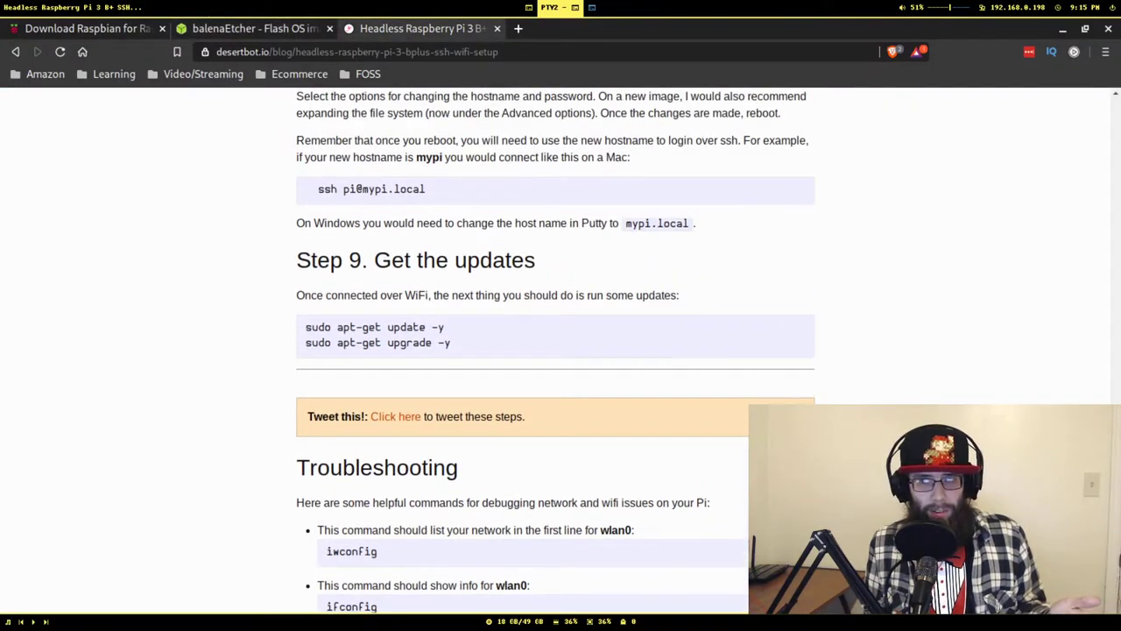
scroll(1008, 300, "up", 15)
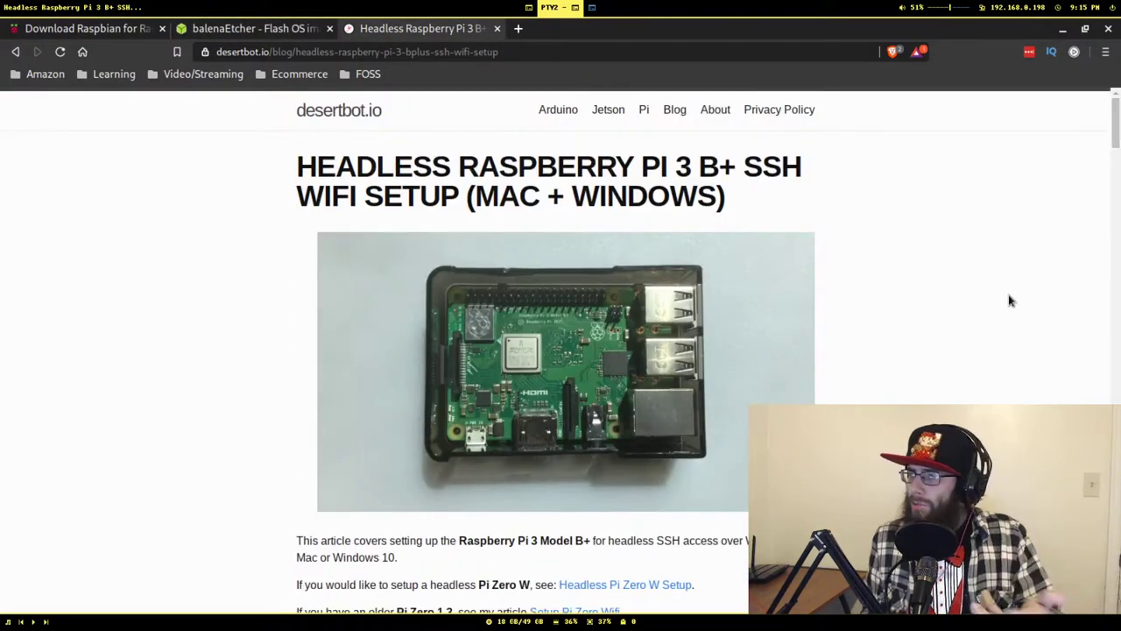
scroll(984, 325, "down", 7)
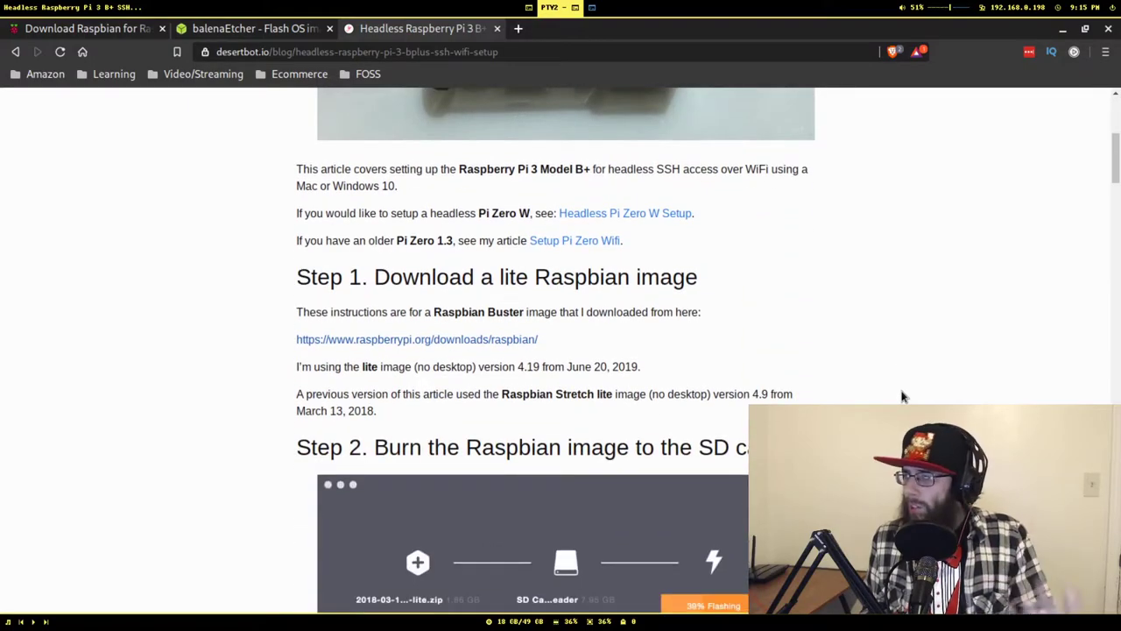
scroll(902, 396, "down", 4)
scroll(902, 396, "up", 10)
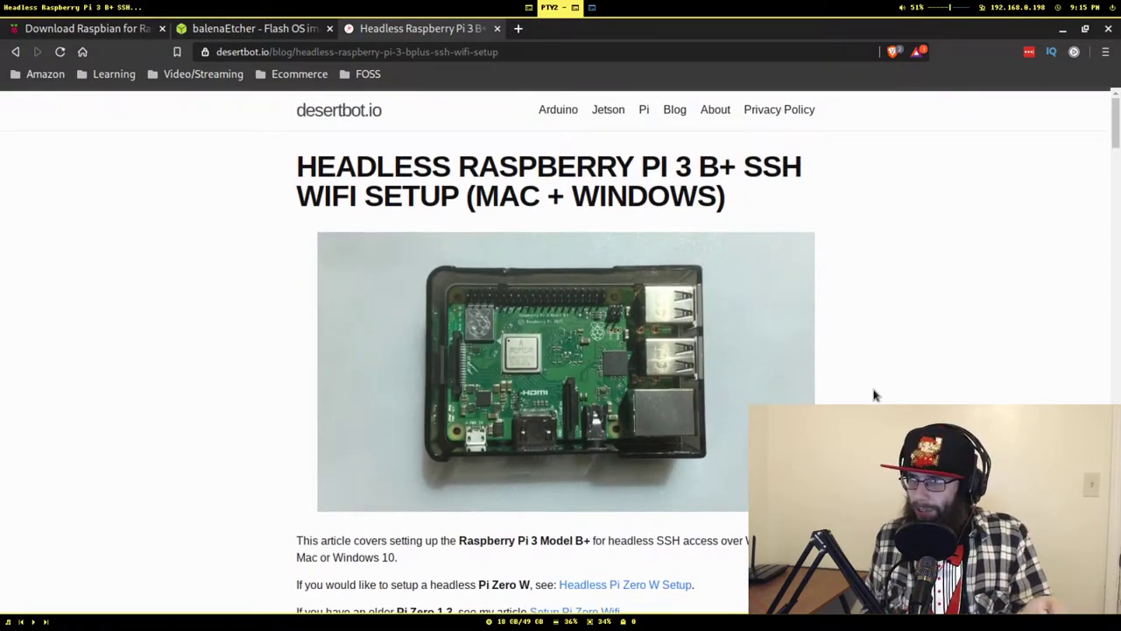
scroll(901, 393, "down", 7)
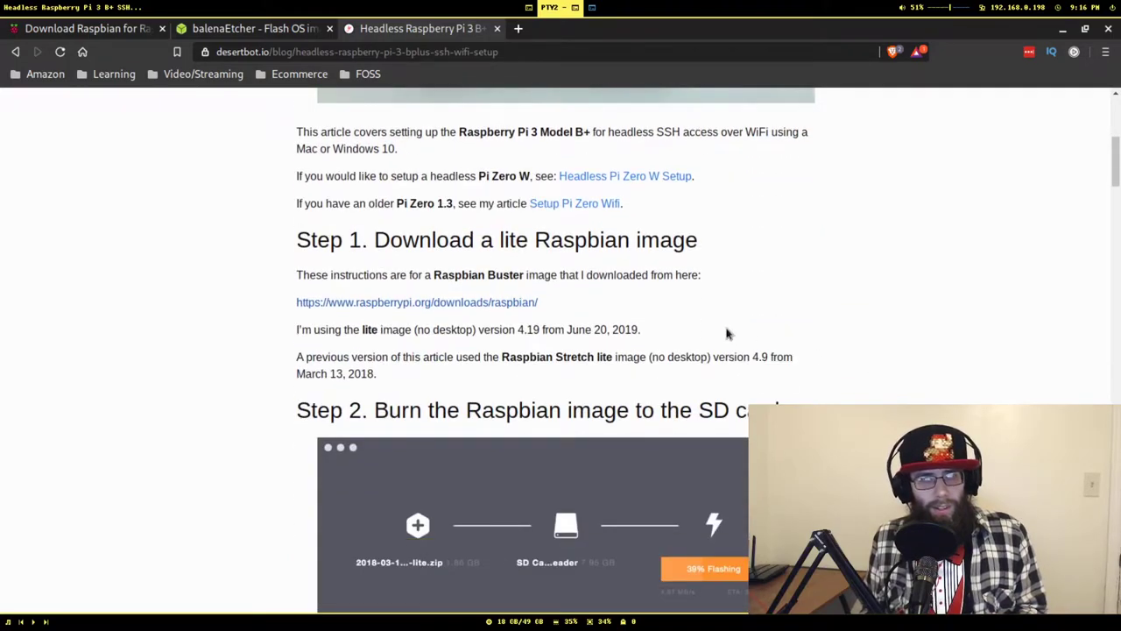
scroll(721, 278, "down", 5)
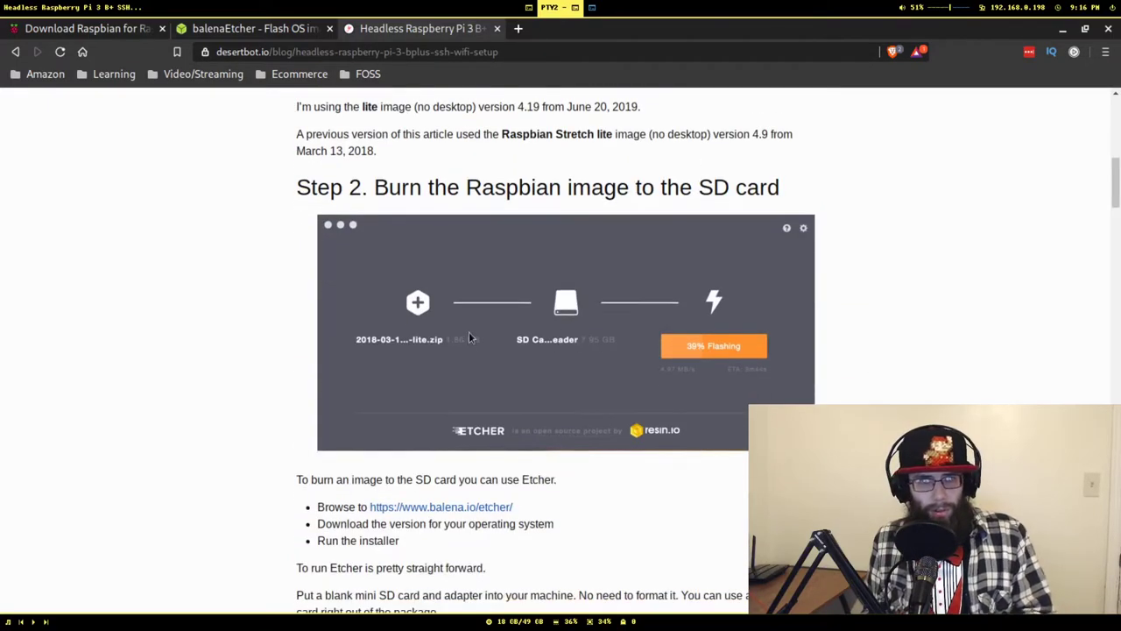
scroll(444, 327, "down", 10)
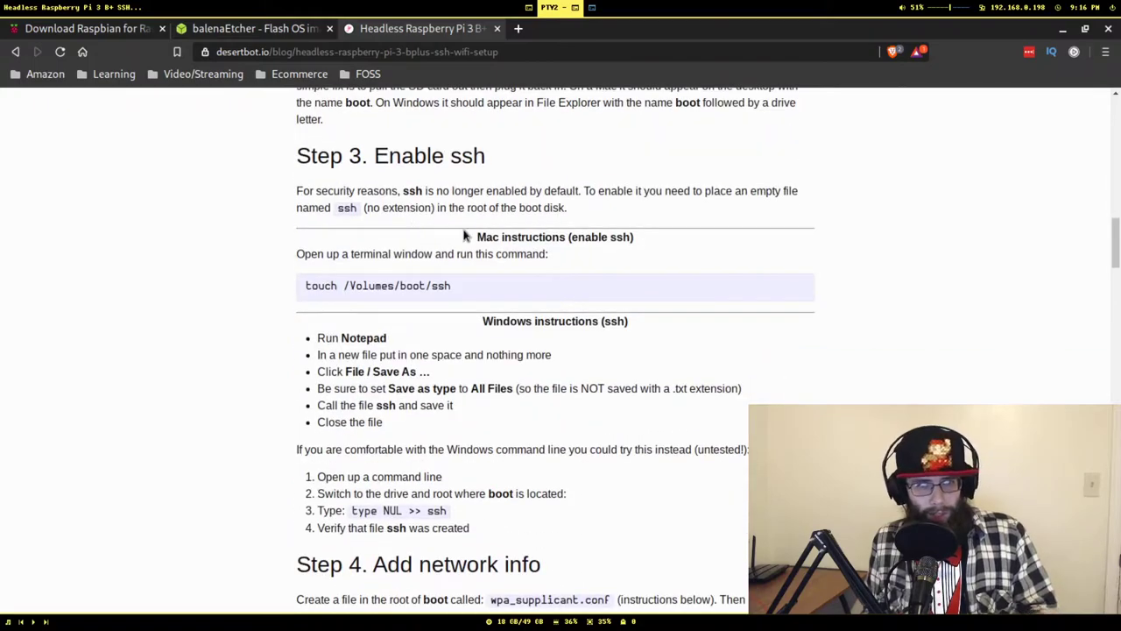
scroll(466, 243, "down", 6)
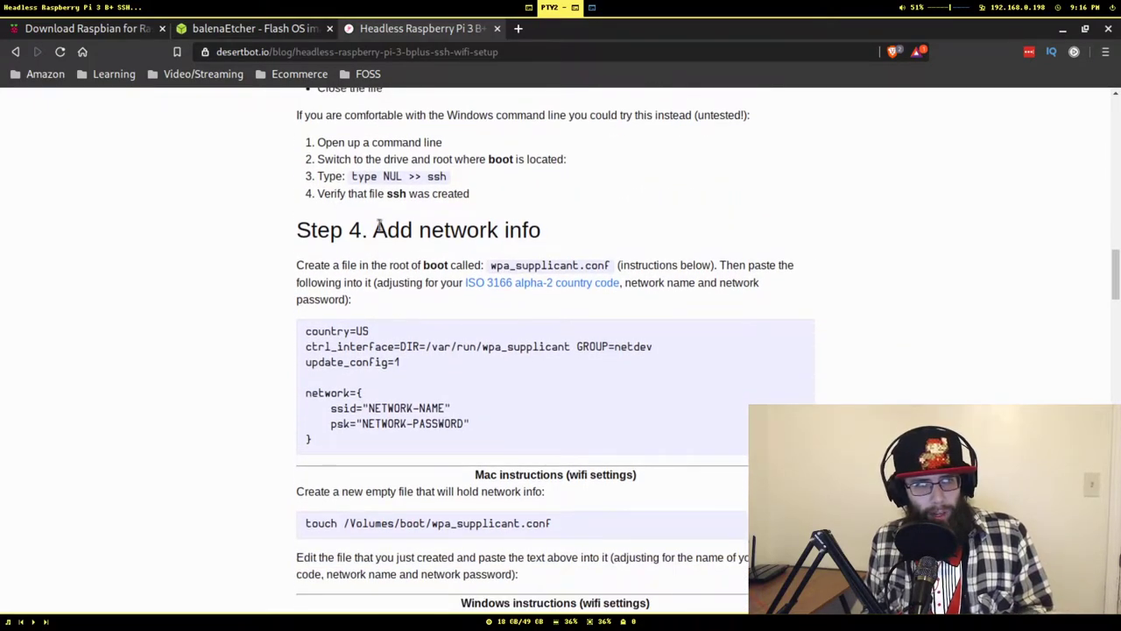
left_click_drag(375, 231, 534, 228)
left_click(545, 232)
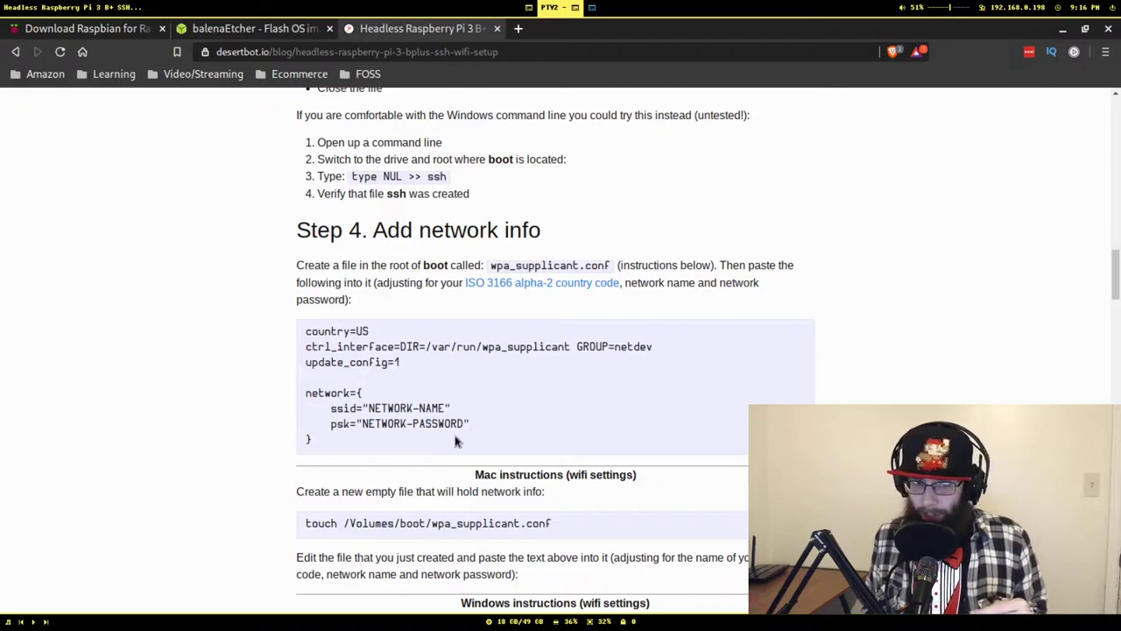
left_click_drag(470, 428, 302, 265)
left_click(379, 368)
scroll(467, 358, "down", 1)
scroll(467, 358, "up", 1)
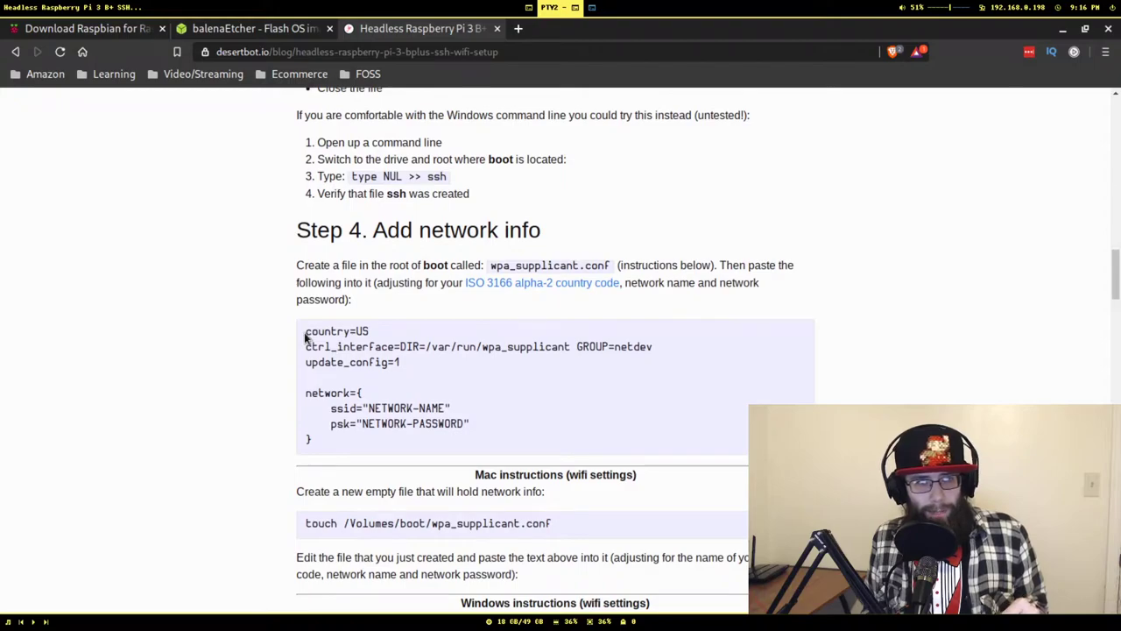
scroll(355, 305, "up", 2)
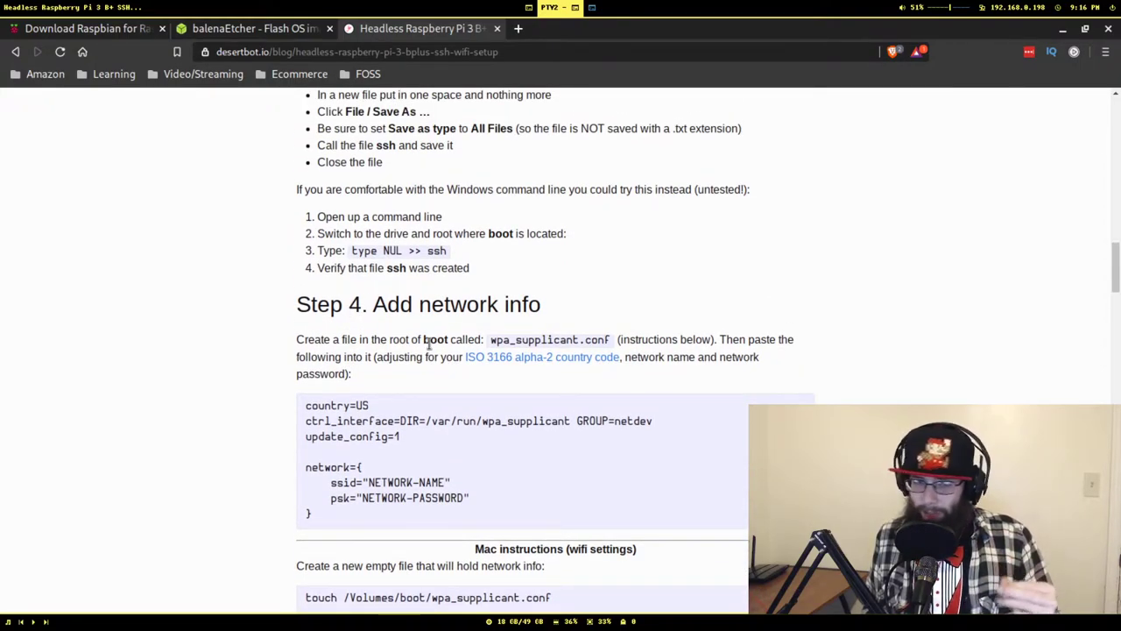
left_click_drag(491, 339, 615, 342)
left_click(595, 399)
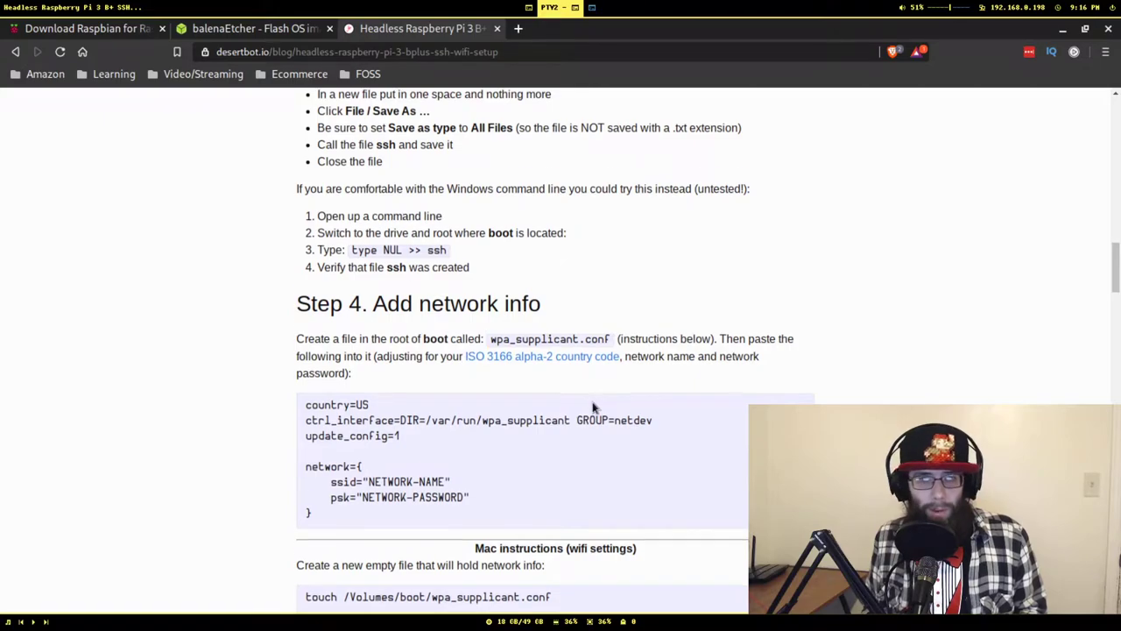
scroll(565, 396, "down", 1)
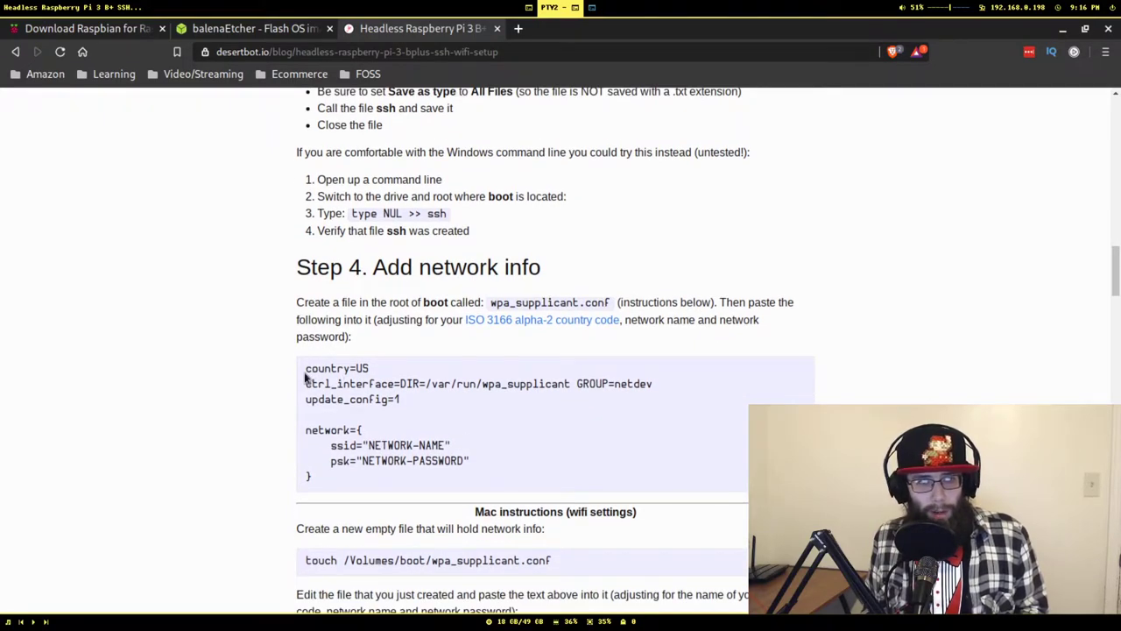
left_click_drag(307, 367, 412, 405)
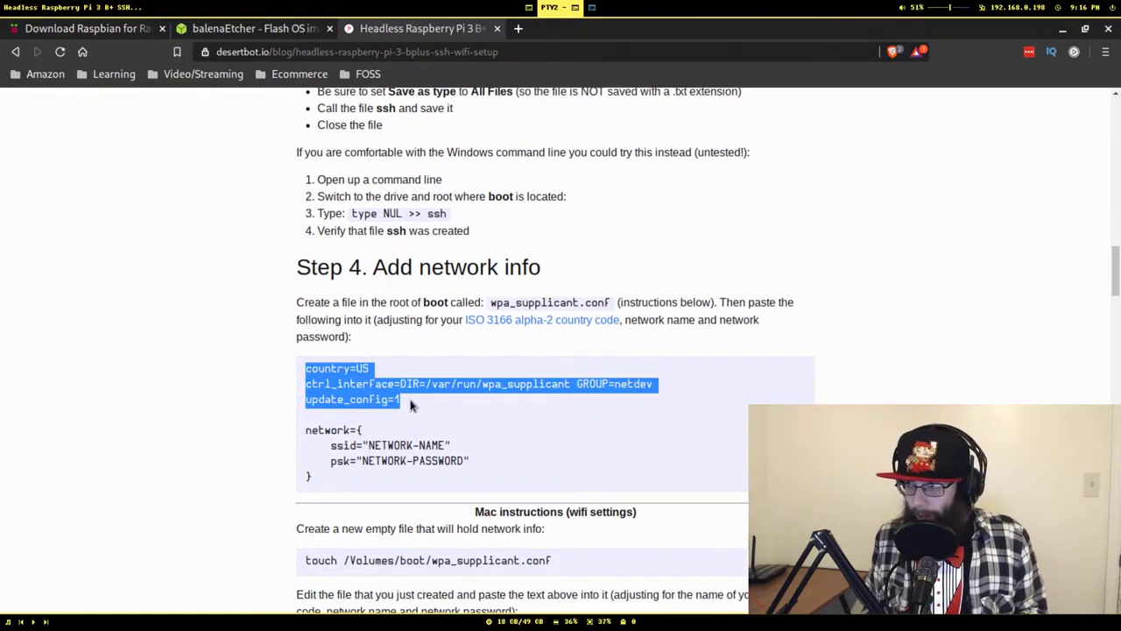
left_click(410, 403)
scroll(335, 375, "down", 2)
left_click_drag(305, 356, 364, 409)
left_click(356, 404)
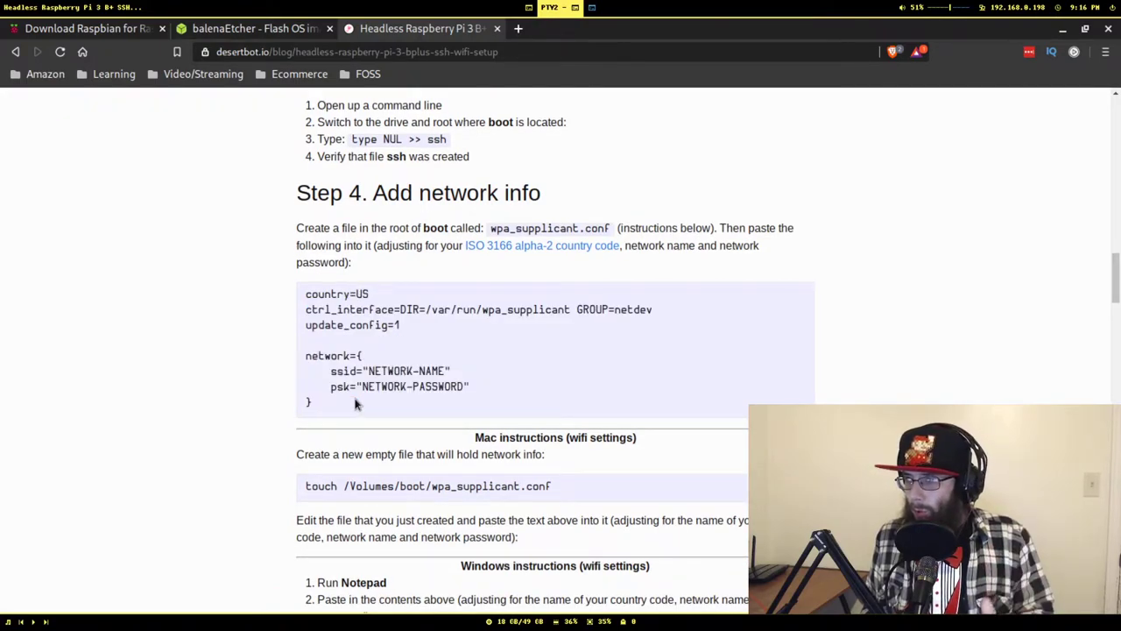
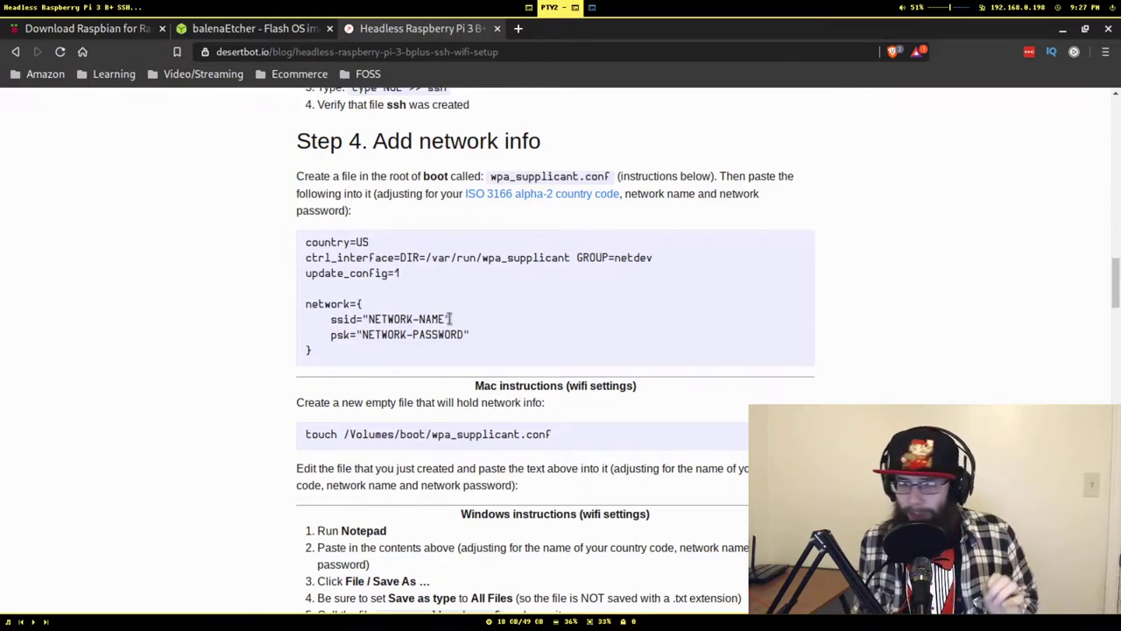
Highlight the ssid line of the network config, then return to the Raspbian download page and the terminal.
left_click_drag(331, 319, 392, 321)
left_click(392, 322)
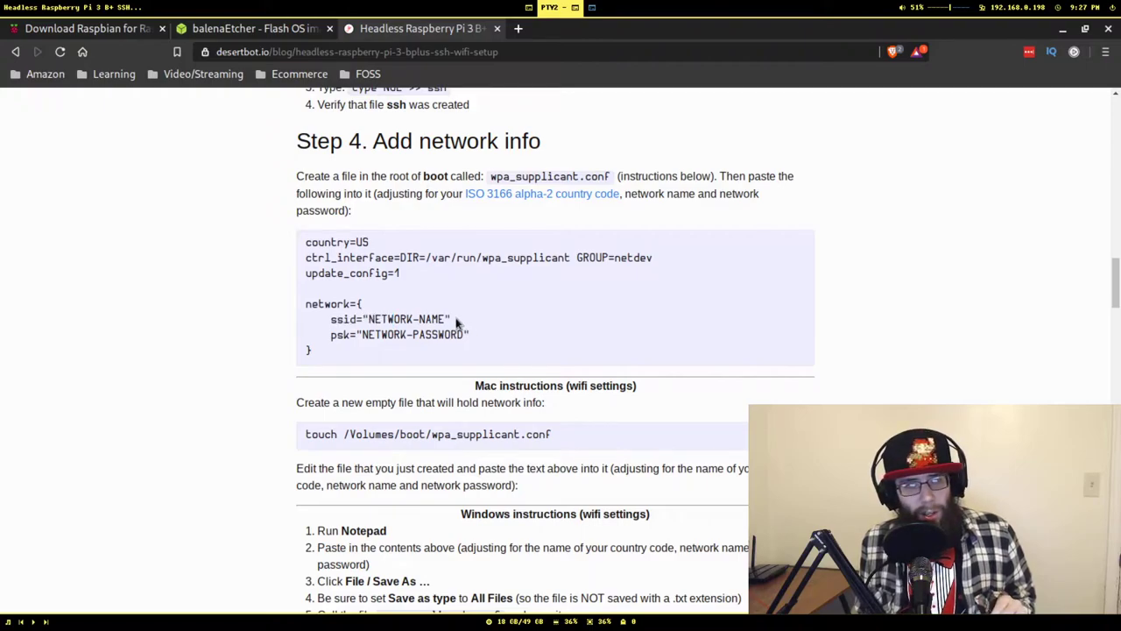
left_click_drag(331, 318, 349, 321)
left_click(353, 324)
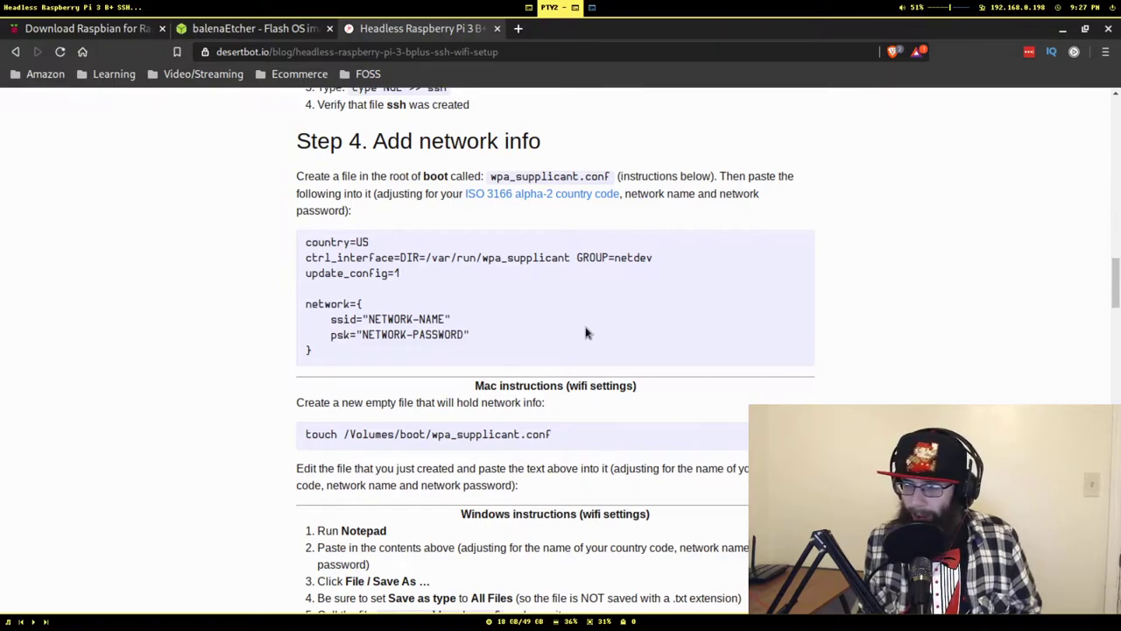
key("ctrl+1")
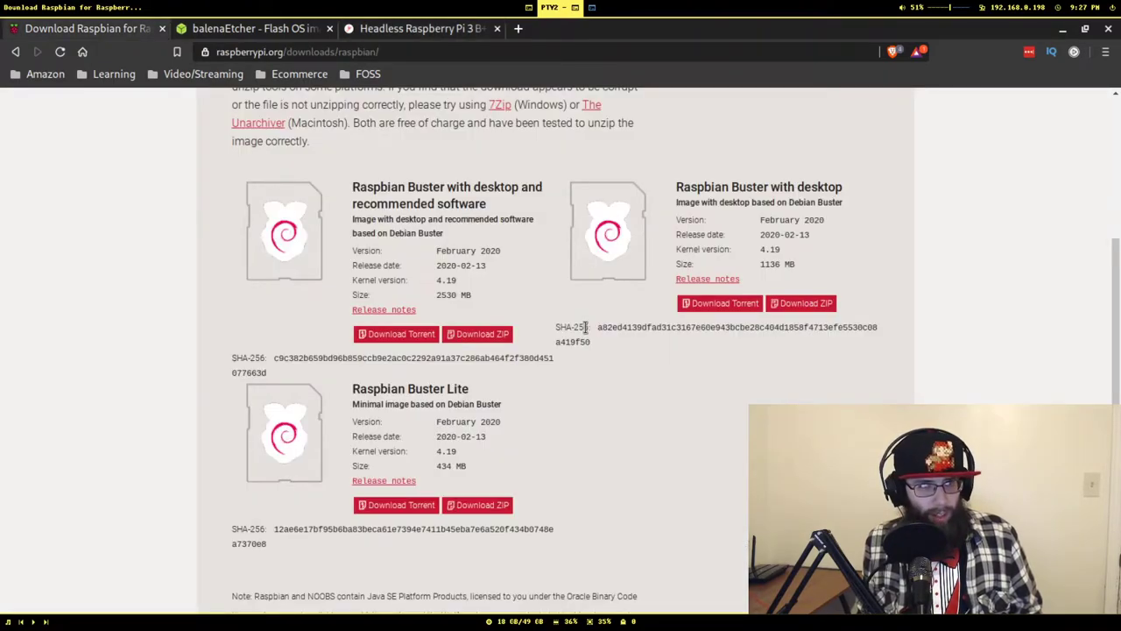
key("super+1")
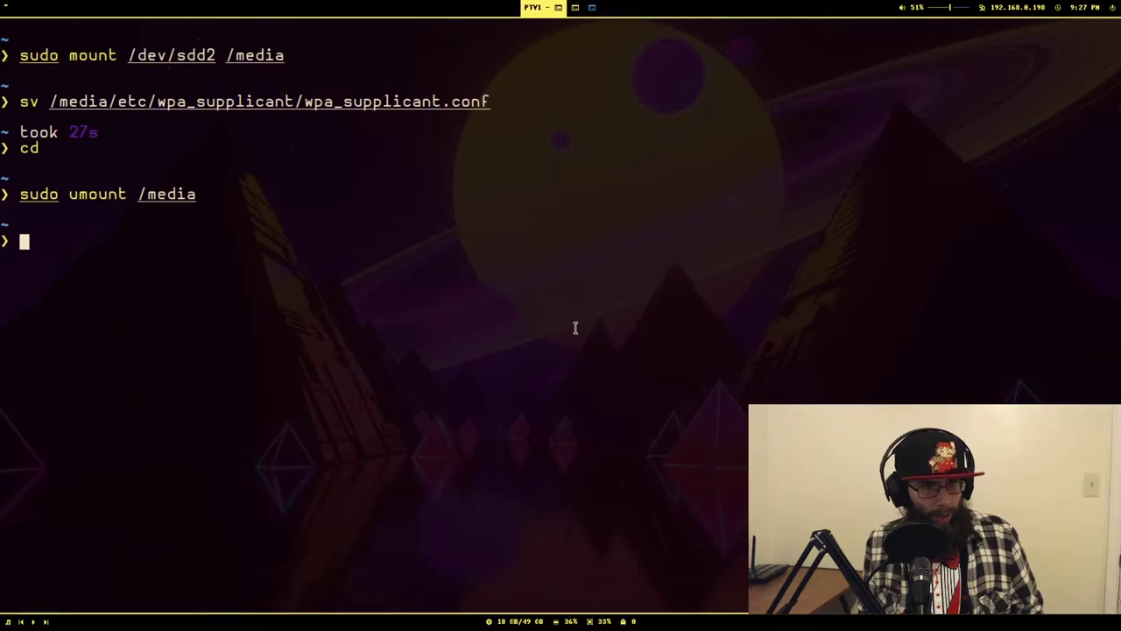
type("clear")
key("Return")
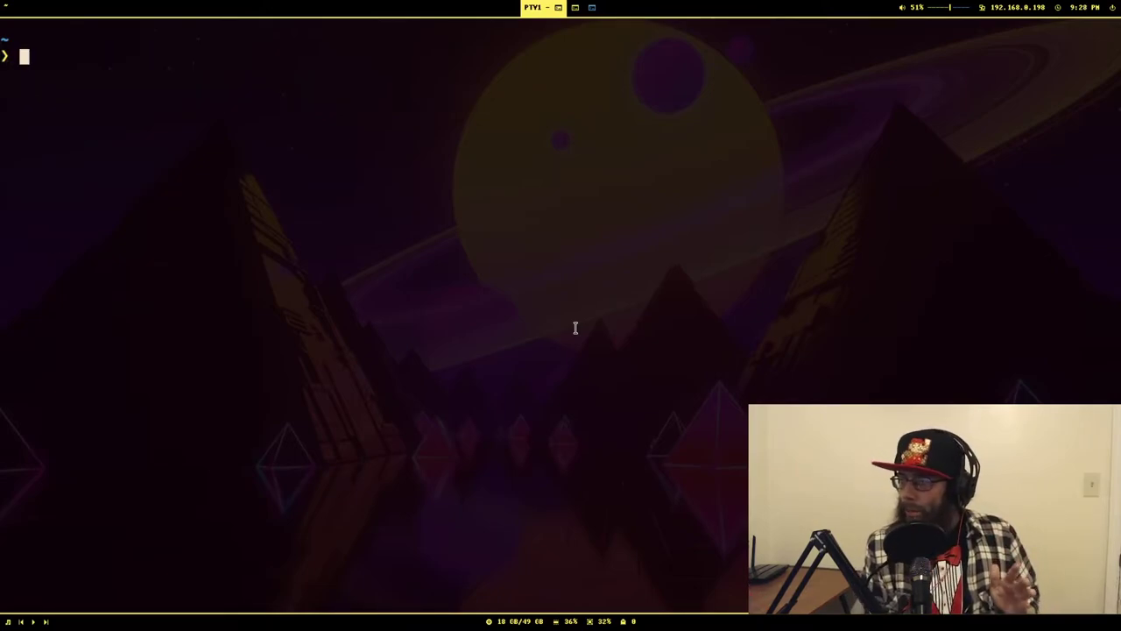
type("s")
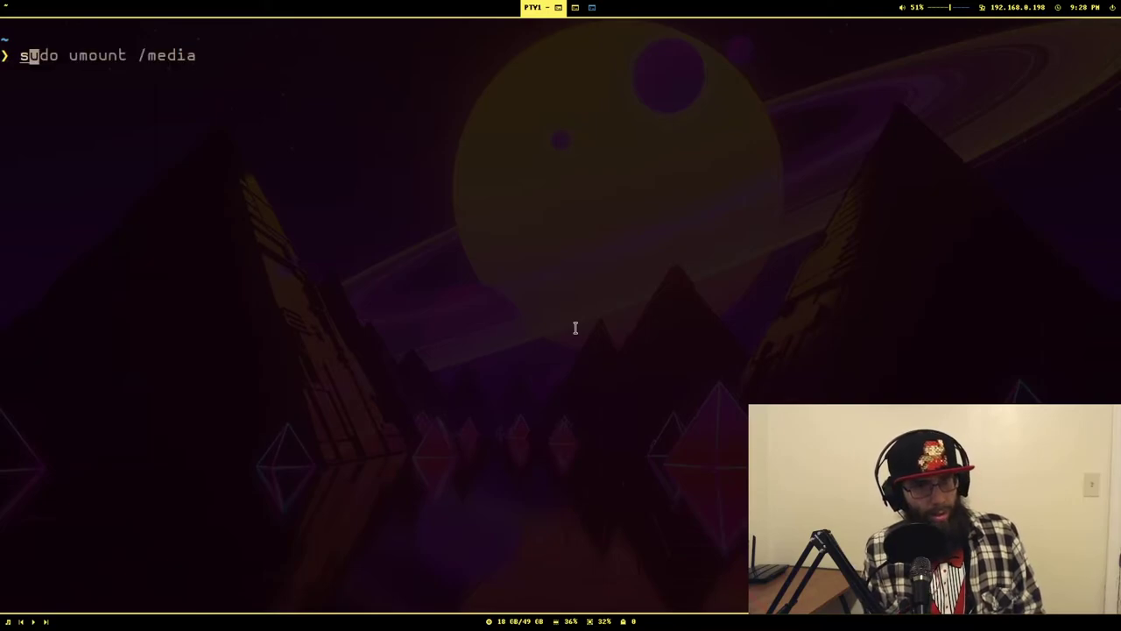
type("sh")
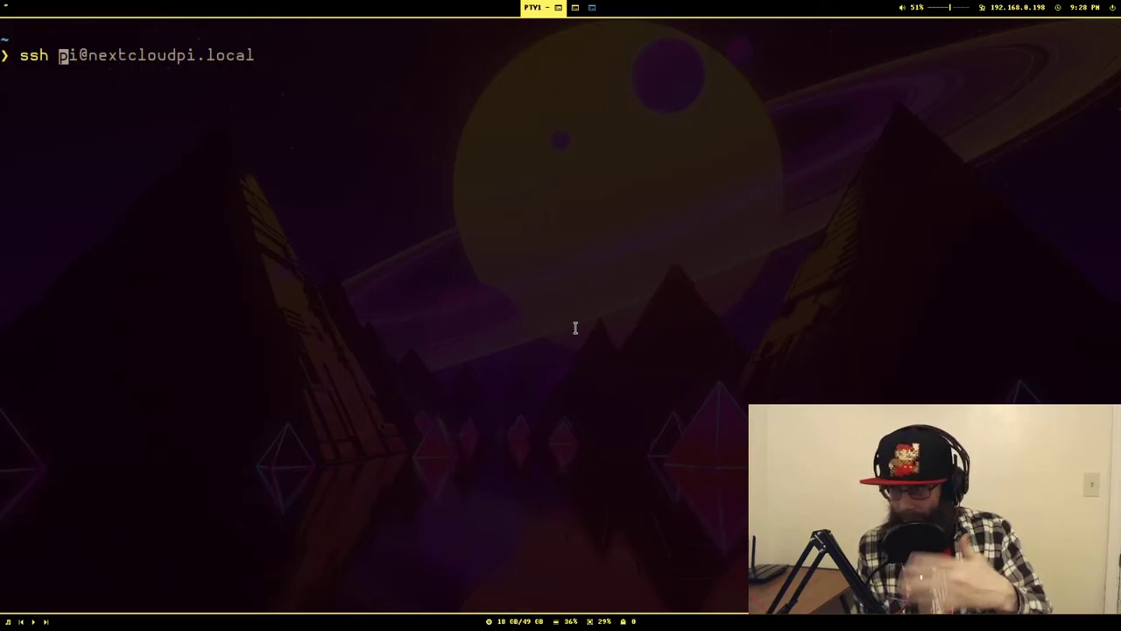
type("pi")
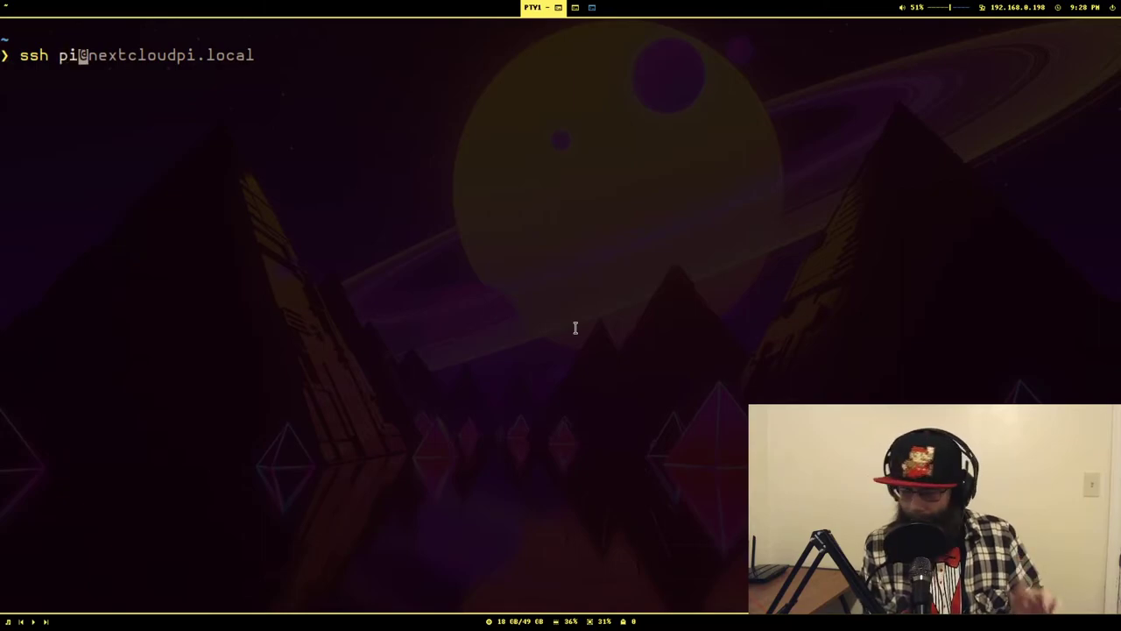
type("@")
type("192.168.0.113")
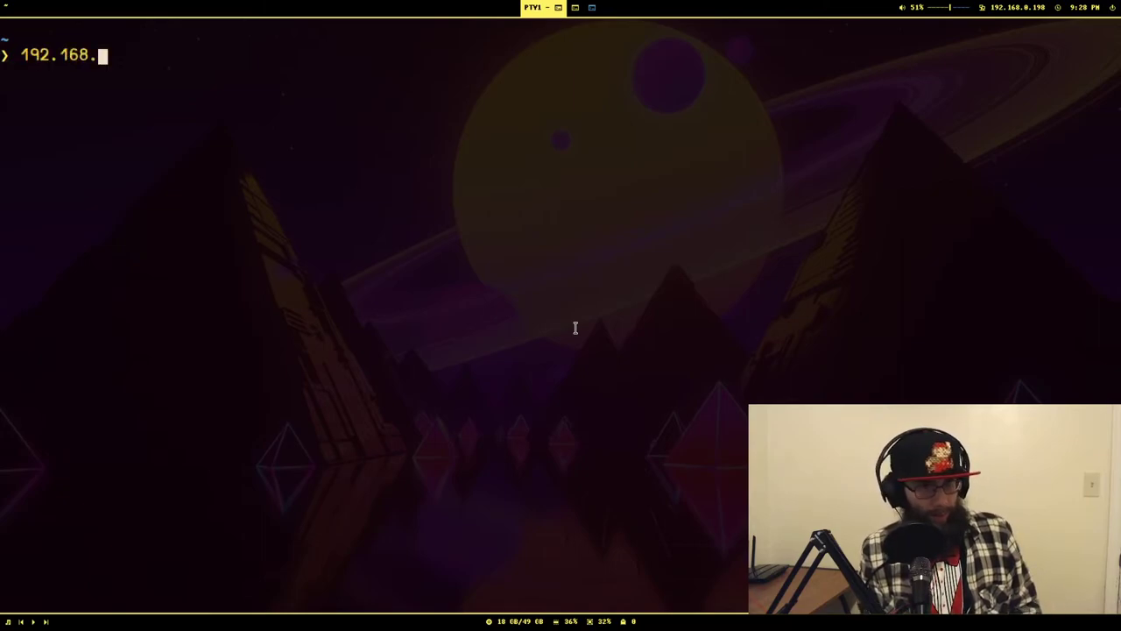
key("Right")
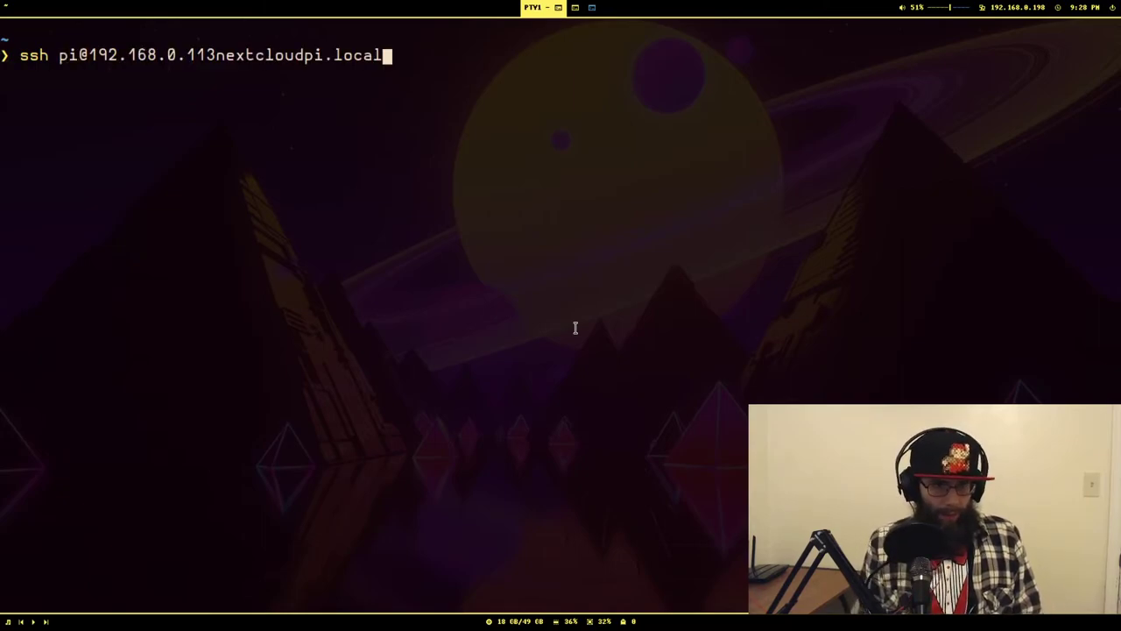
key("BackSpace")
key("BackSpace")
key("BackSpace")
key("BackSpace")
key("BackSpace")
key("BackSpace")
key("BackSpace")
key("BackSpace")
key("BackSpace")
key("BackSpace")
key("BackSpace")
key("BackSpace")
key("BackSpace")
key("BackSpace")
key("BackSpace")
key("BackSpace")
key("BackSpace")
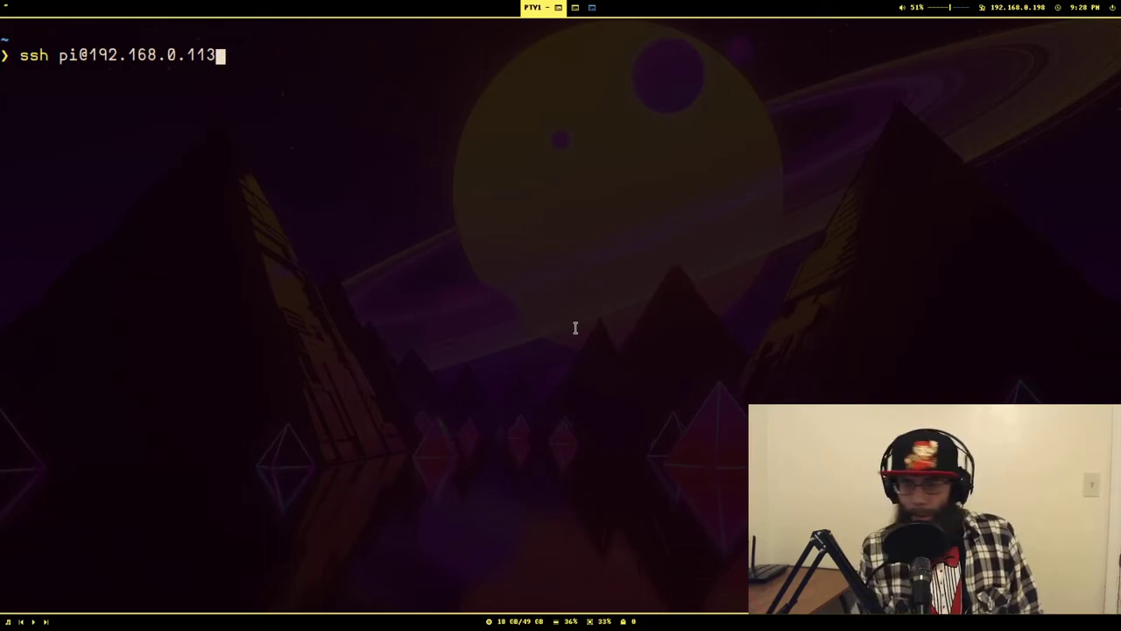
key("Return")
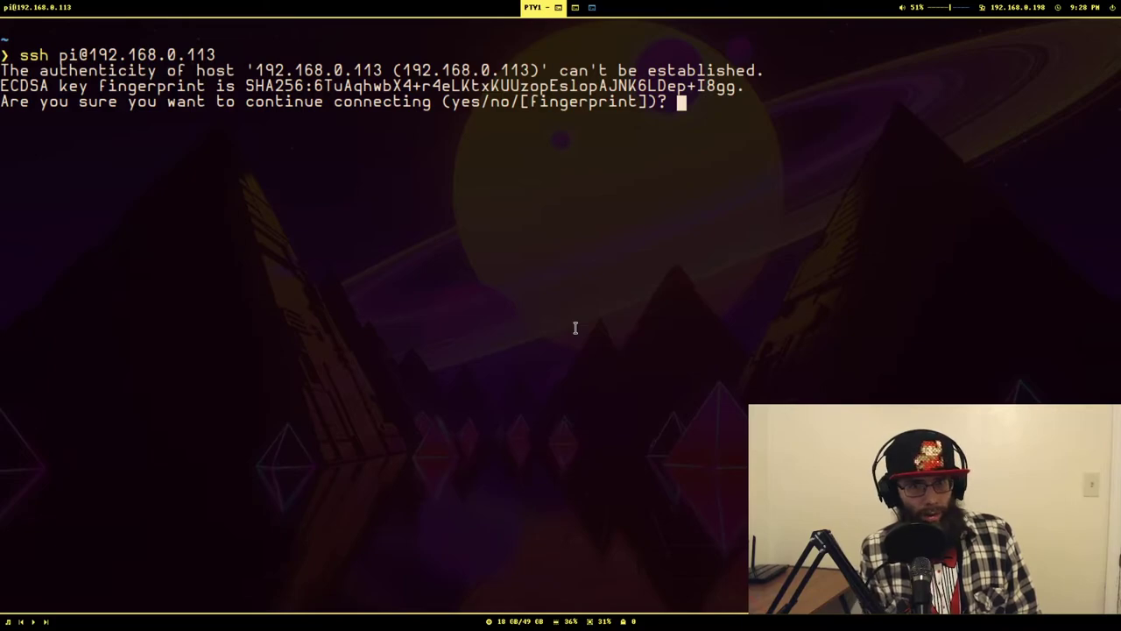
Accept the Pi's host key with 'yes' and log in with the account password.
type("yes")
key("Return")
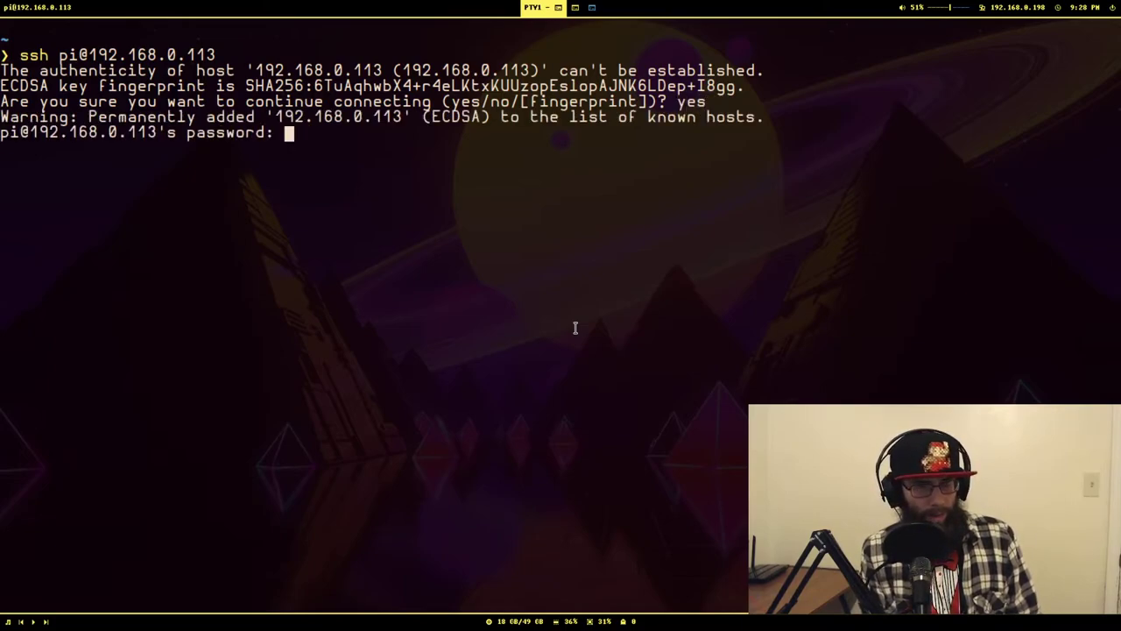
key("Return")
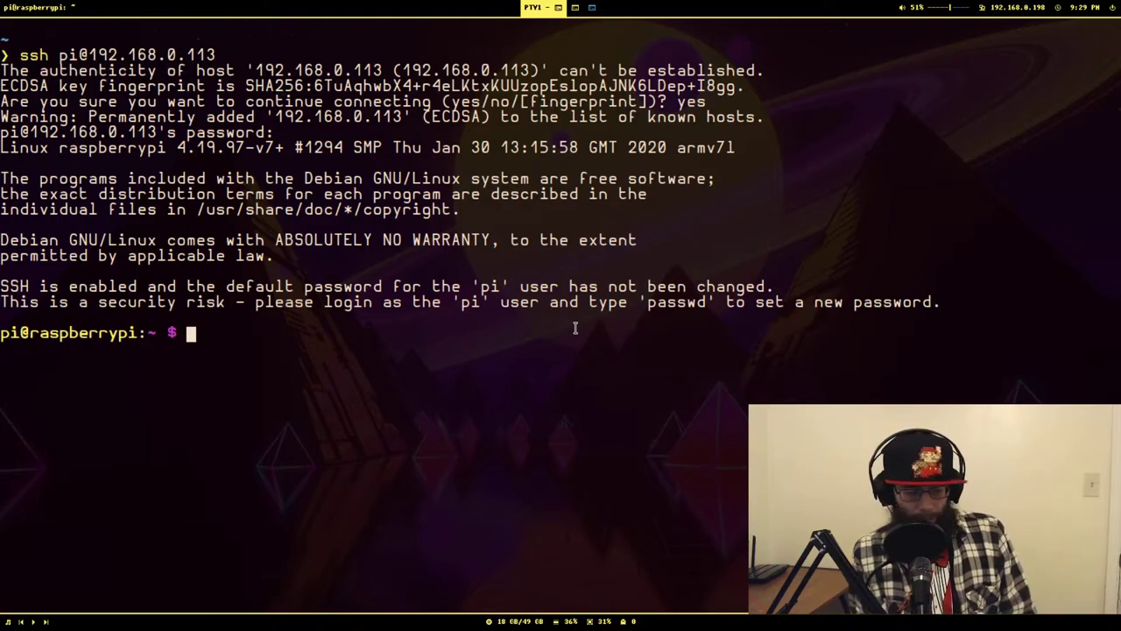
Try raspi-config, then launch it with root rights as sudo raspi-config.
type("raspi-")
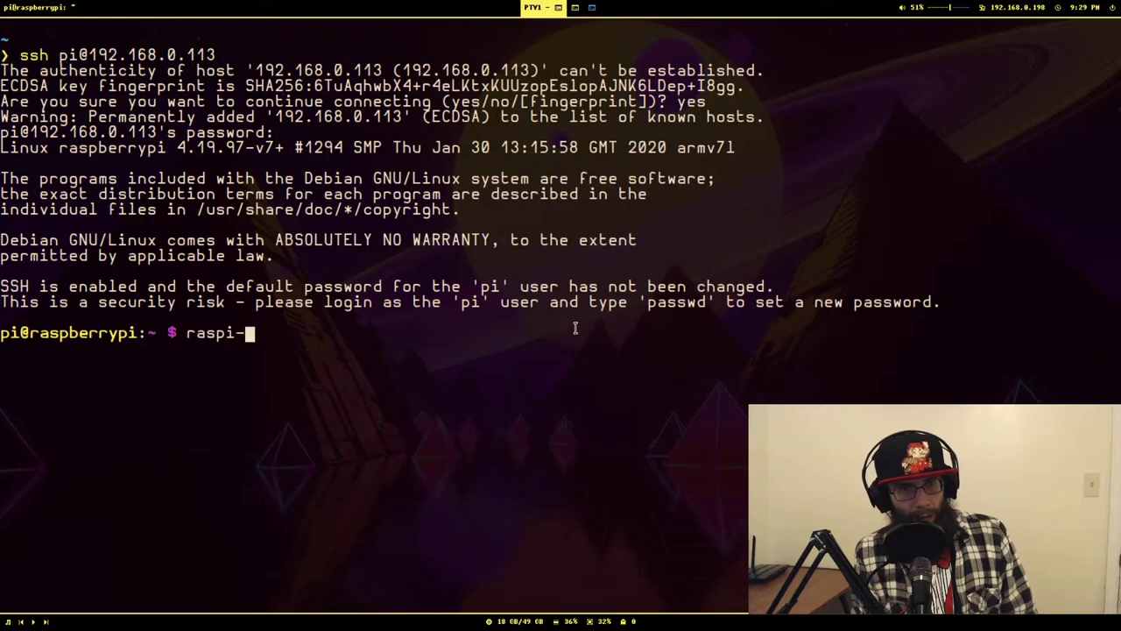
type("config")
key("Return")
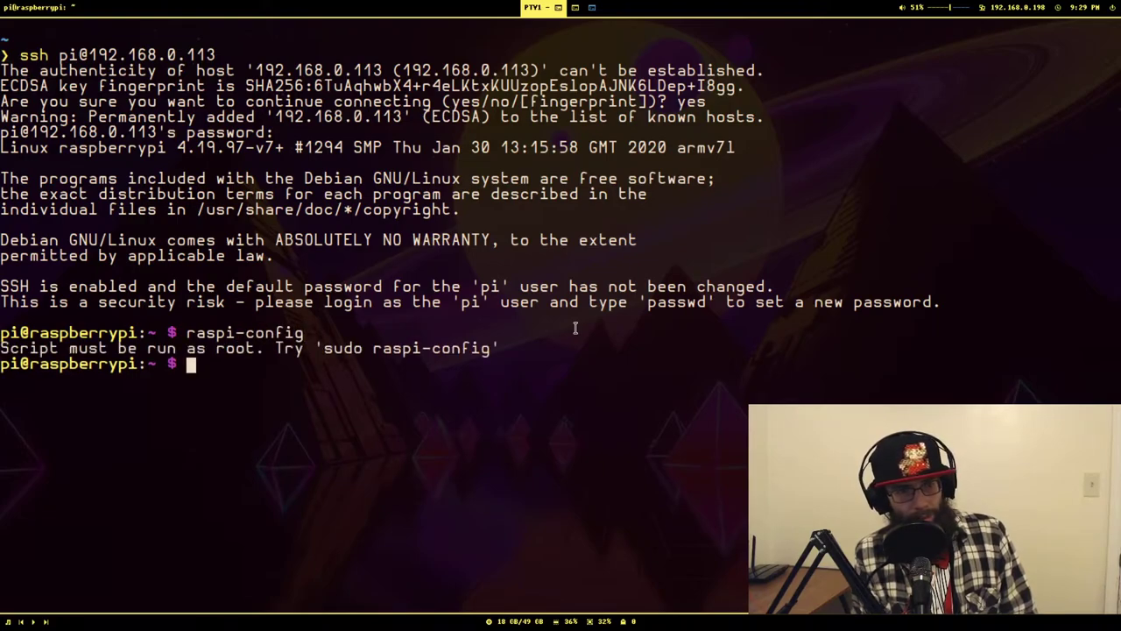
type("sudo rapsi-")
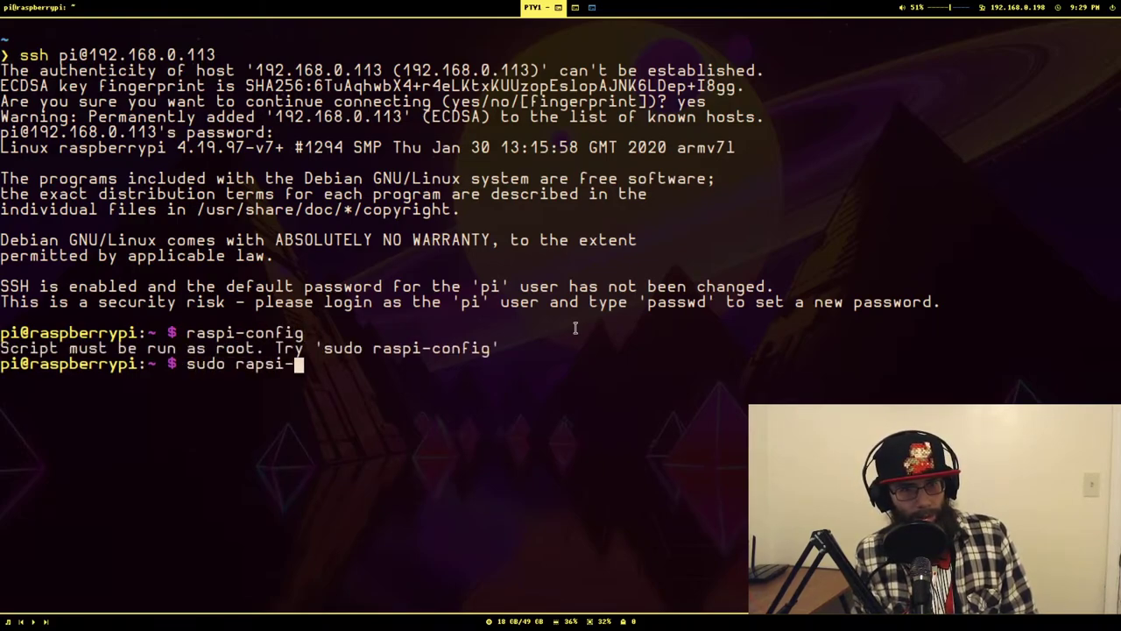
key("BackSpace")
key("BackSpace")
key("BackSpace")
key("BackSpace")
type("spi")
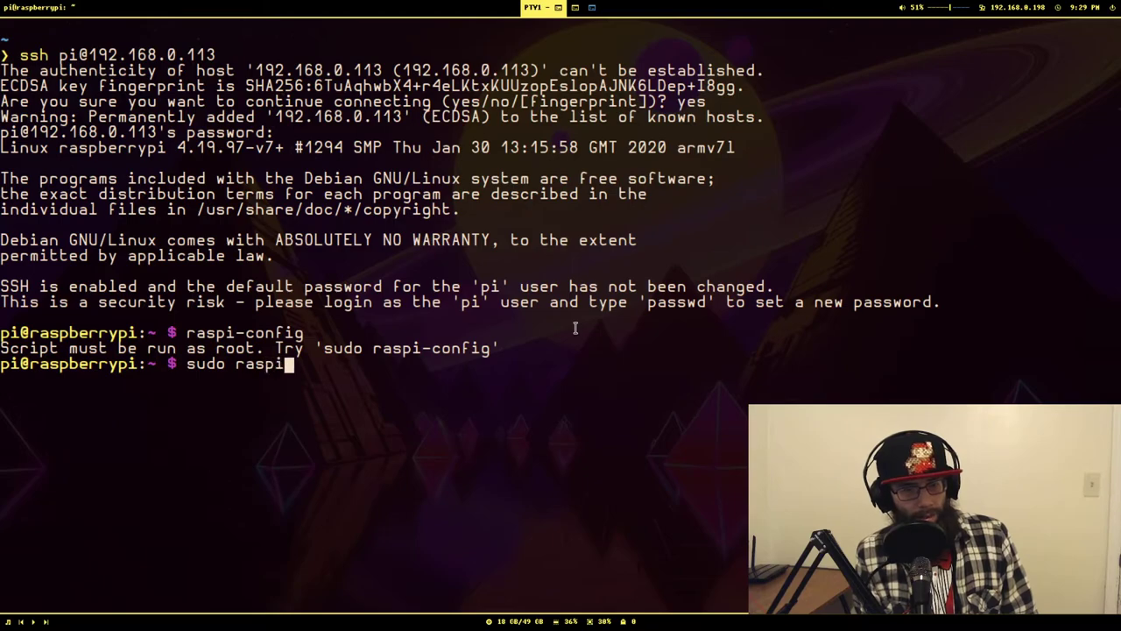
type("-config")
key("Return")
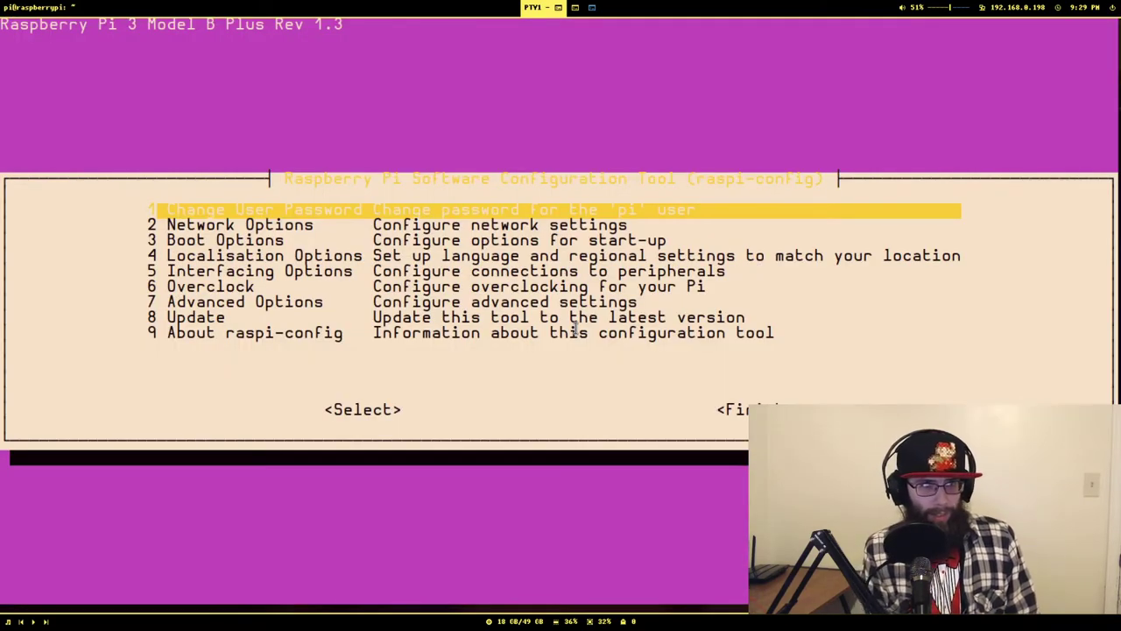
Browse the raspi-config menu from Network Options down to Update, then move focus to <Finish>.
key("Down")
key("Down")
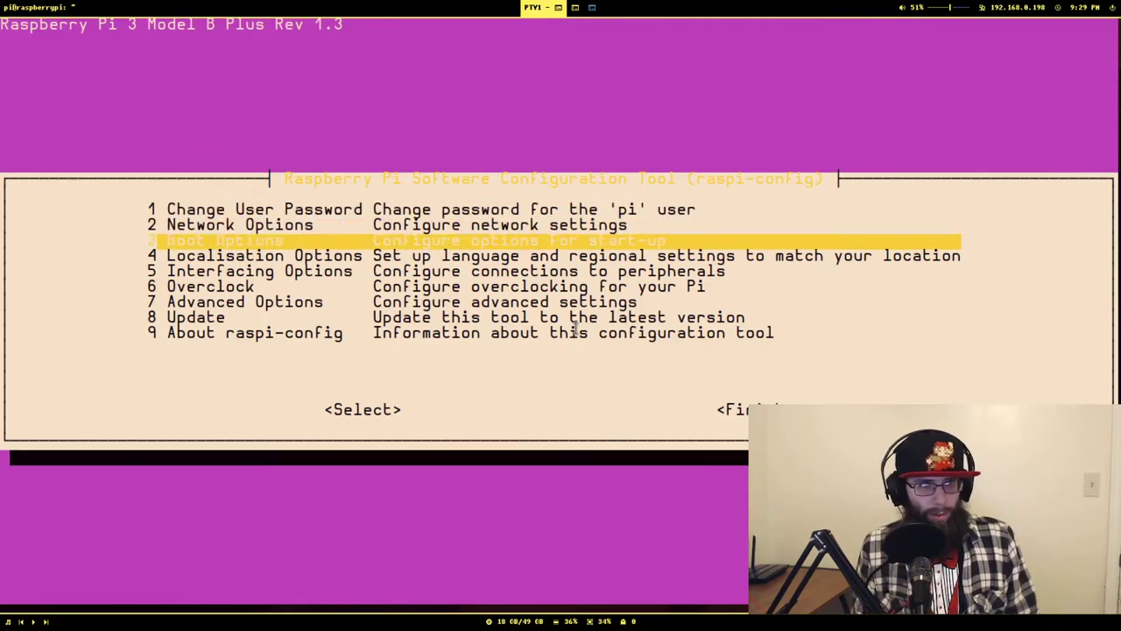
key("Up")
key("Up")
key("Down")
key("Up")
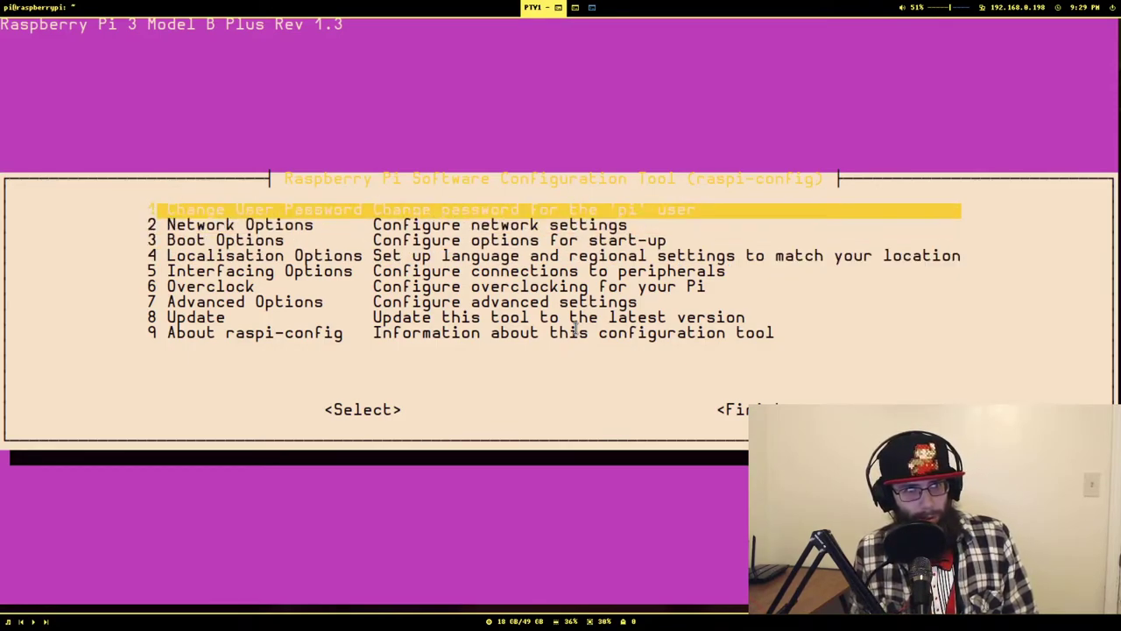
key("Down")
key("Down")
key("Down")
key("Down")
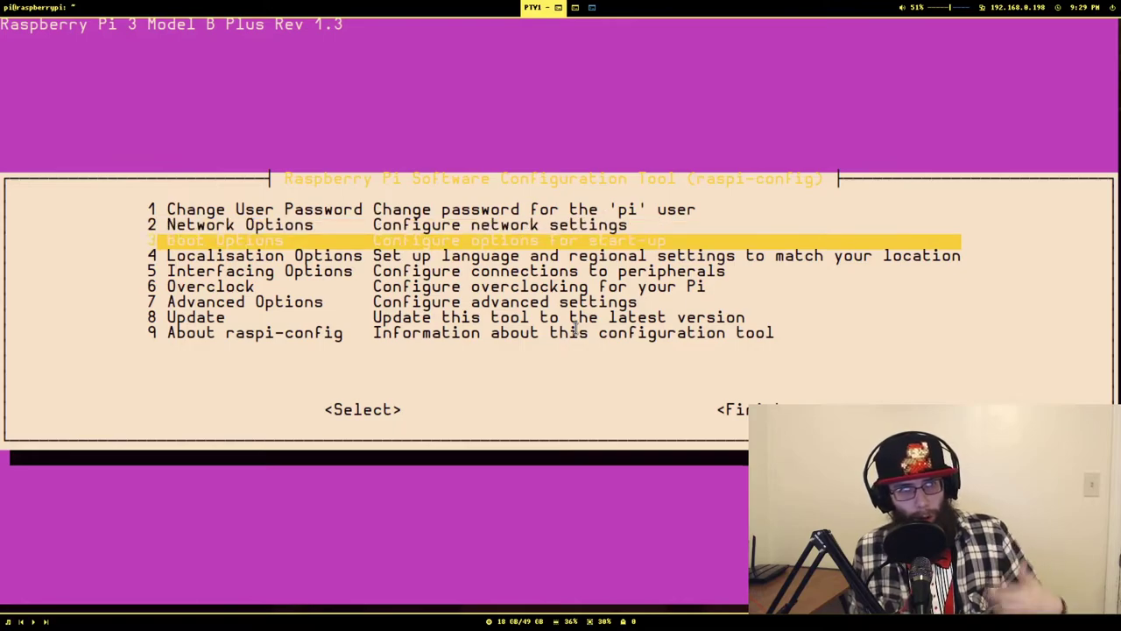
key("Down")
key("Down")
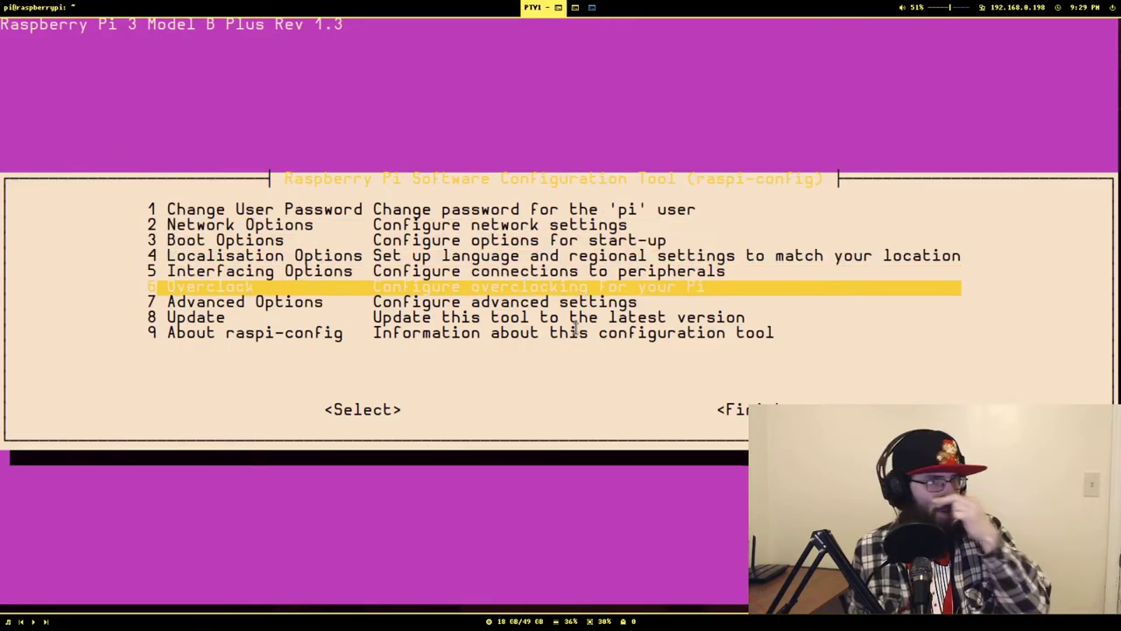
key("Down")
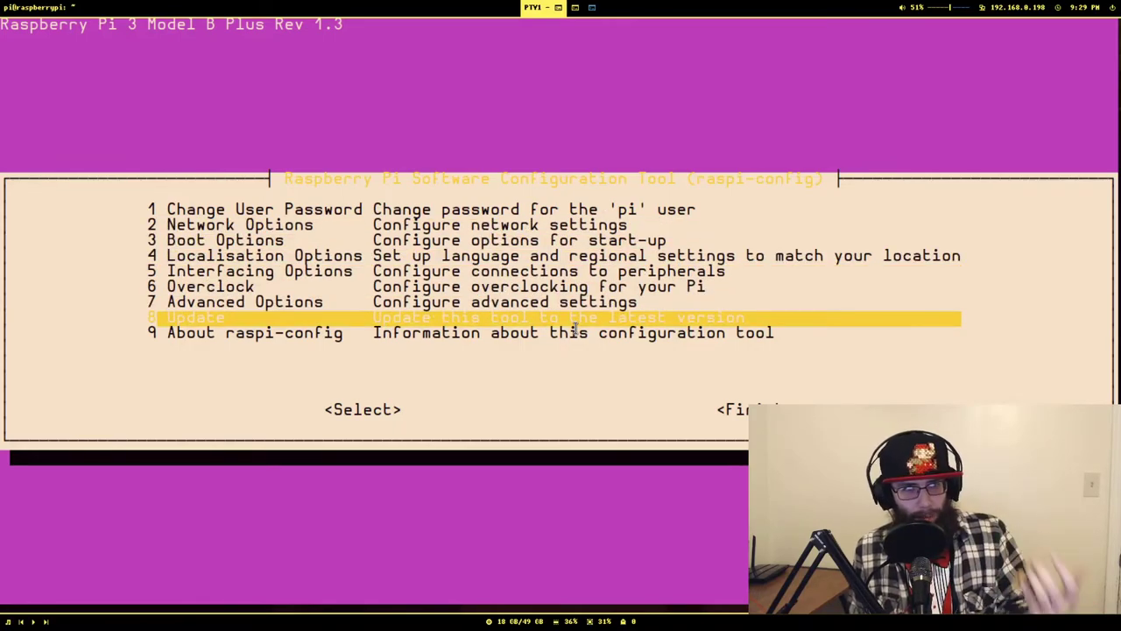
key("Down")
key("Right")
key("Left")
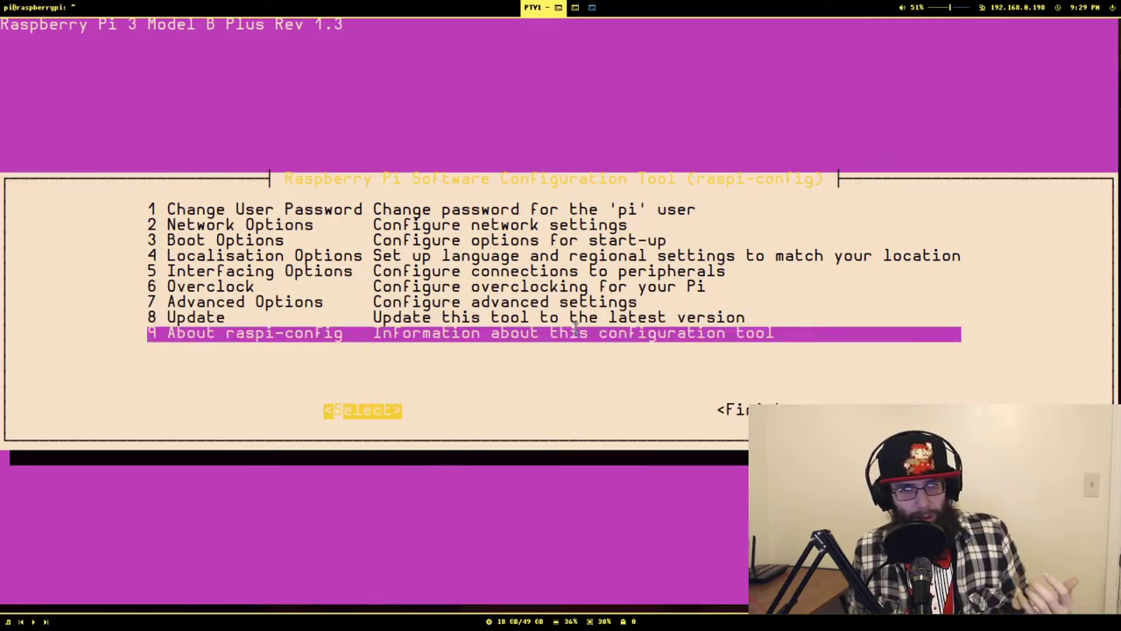
key("Right")
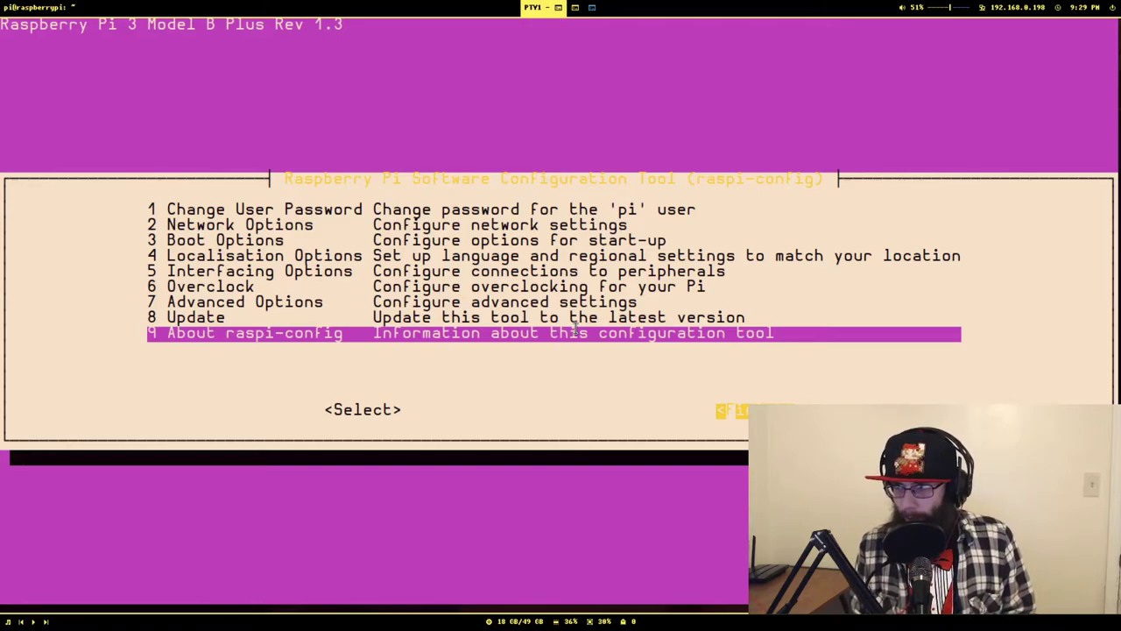
Exit raspi-config, clear the screen, and run vim --help to check whether vim exists.
key("Return")
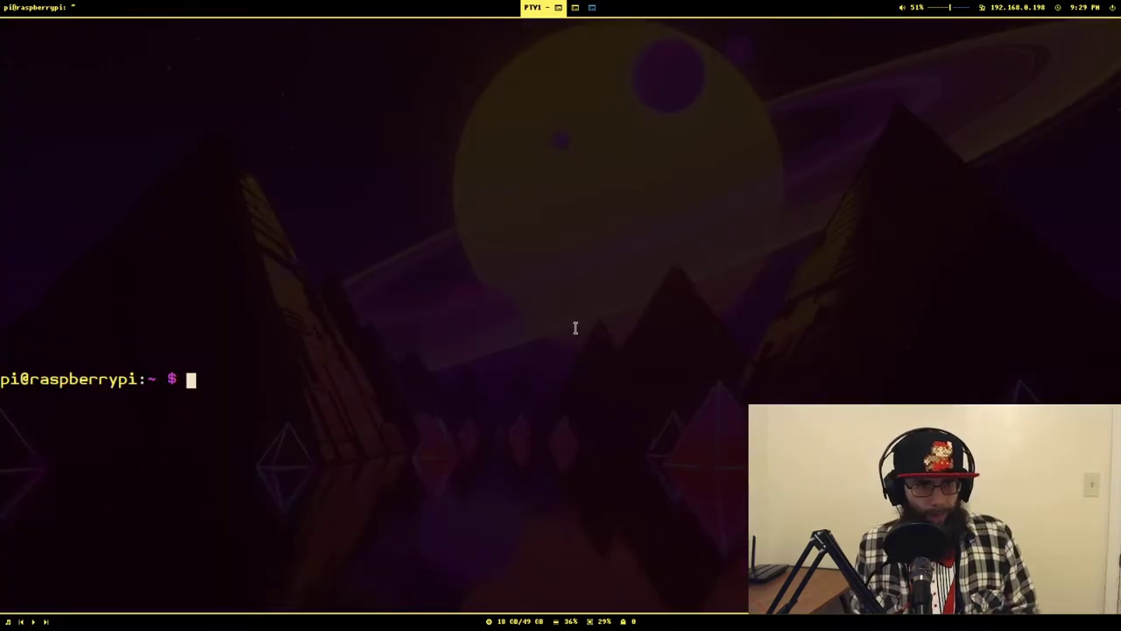
type("f")
key("BackSpace")
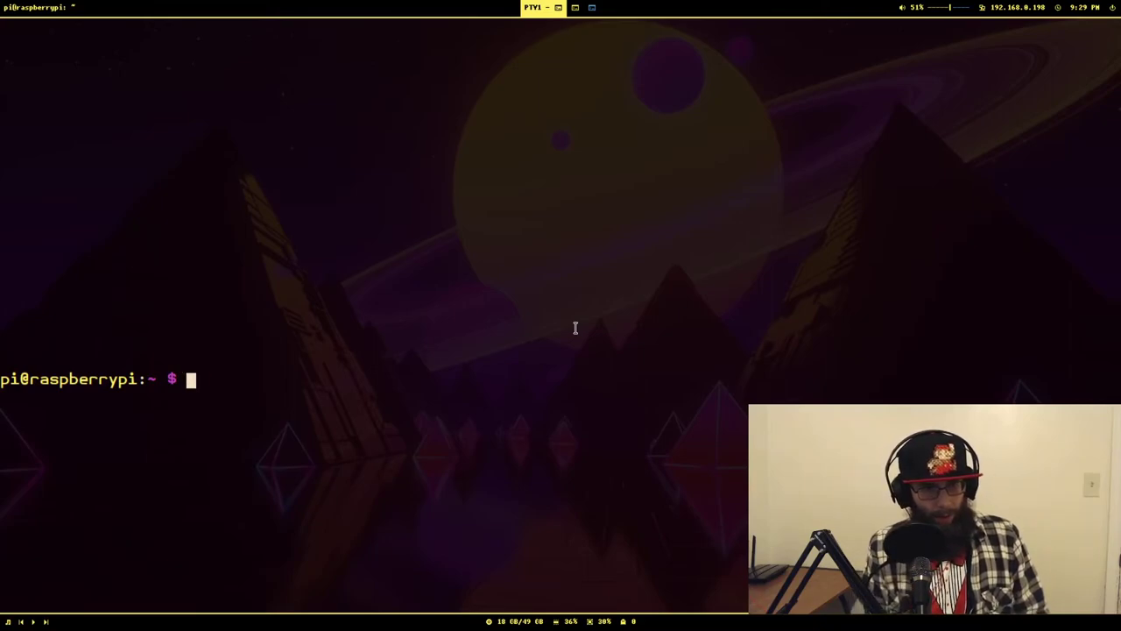
type("clear")
key("Return")
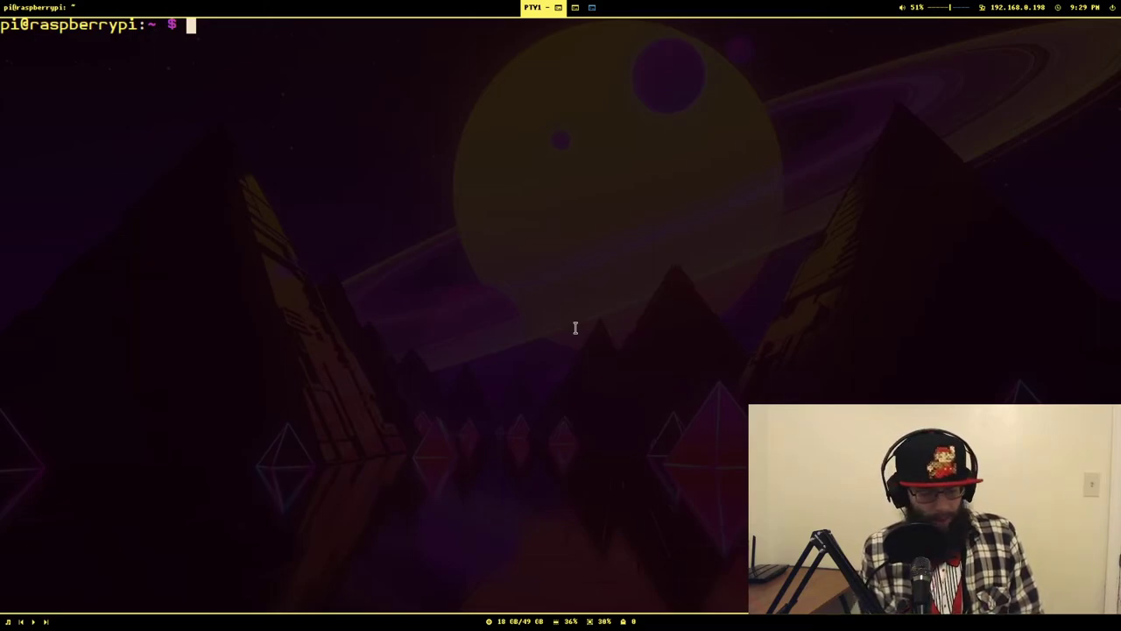
type("vim --help")
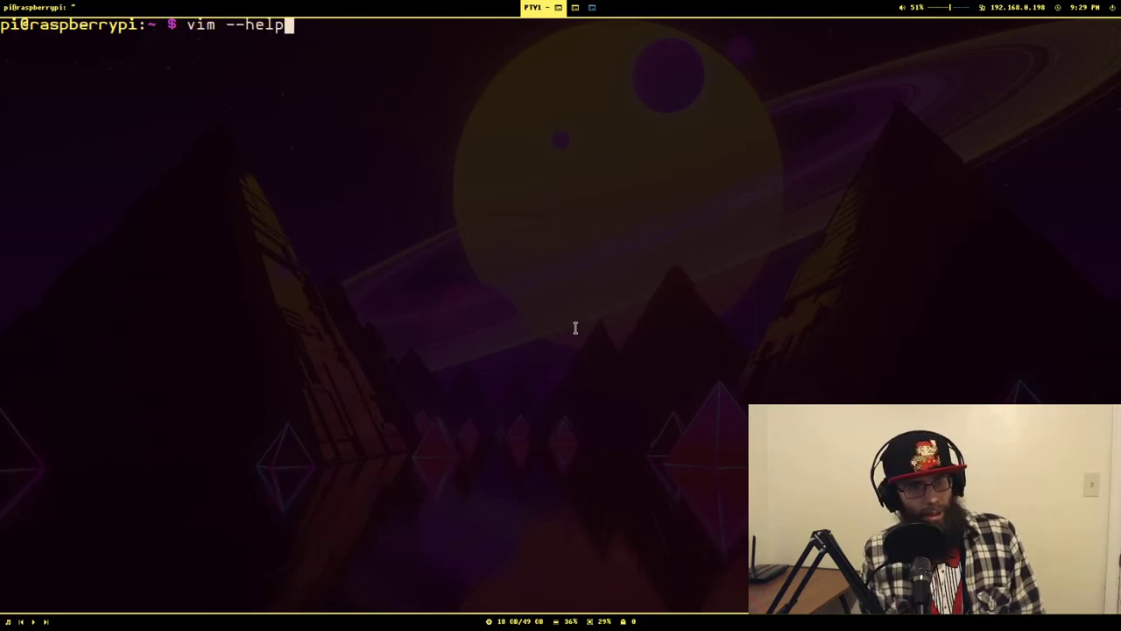
key("Return")
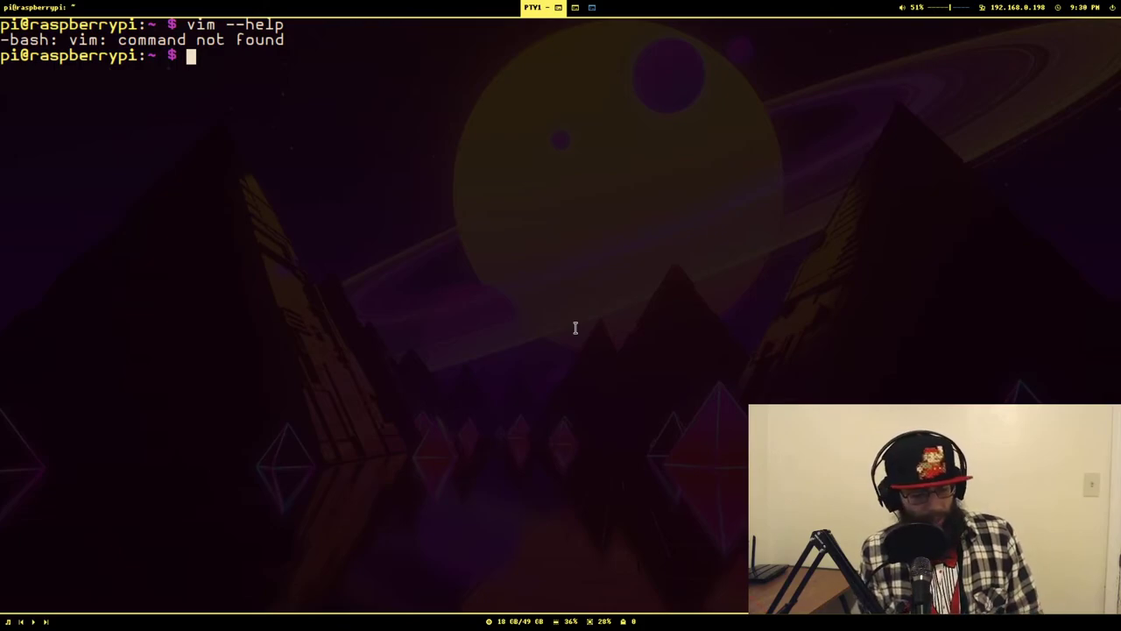
Install vim on the Pi with sudo apt install vim, confirming the installation.
type("sudo apt install")
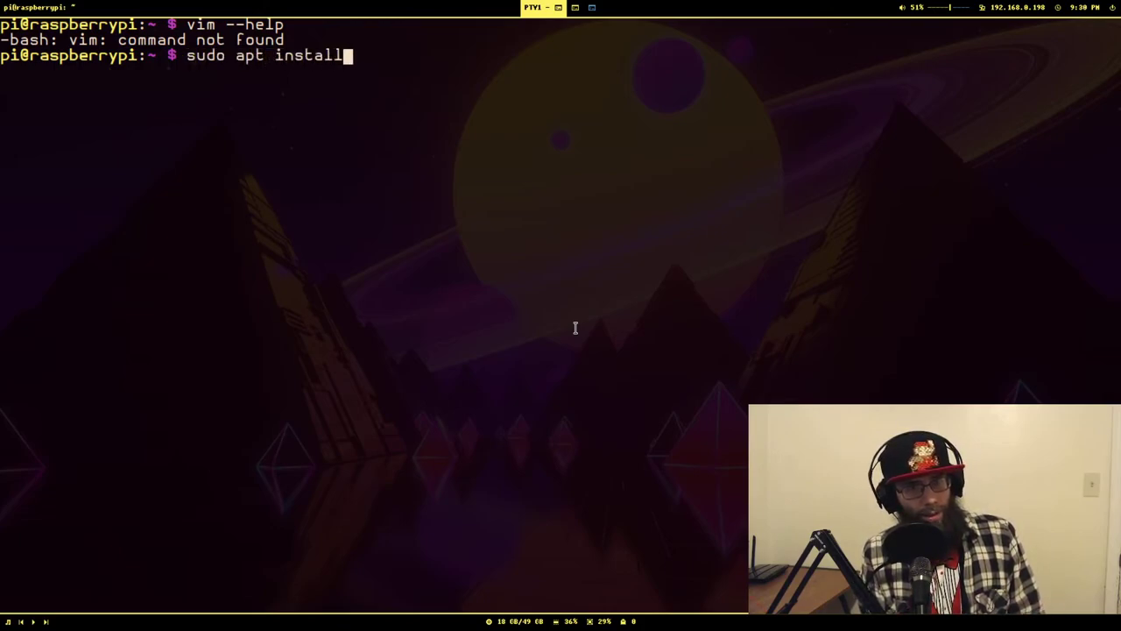
type(" vim")
key("Return")
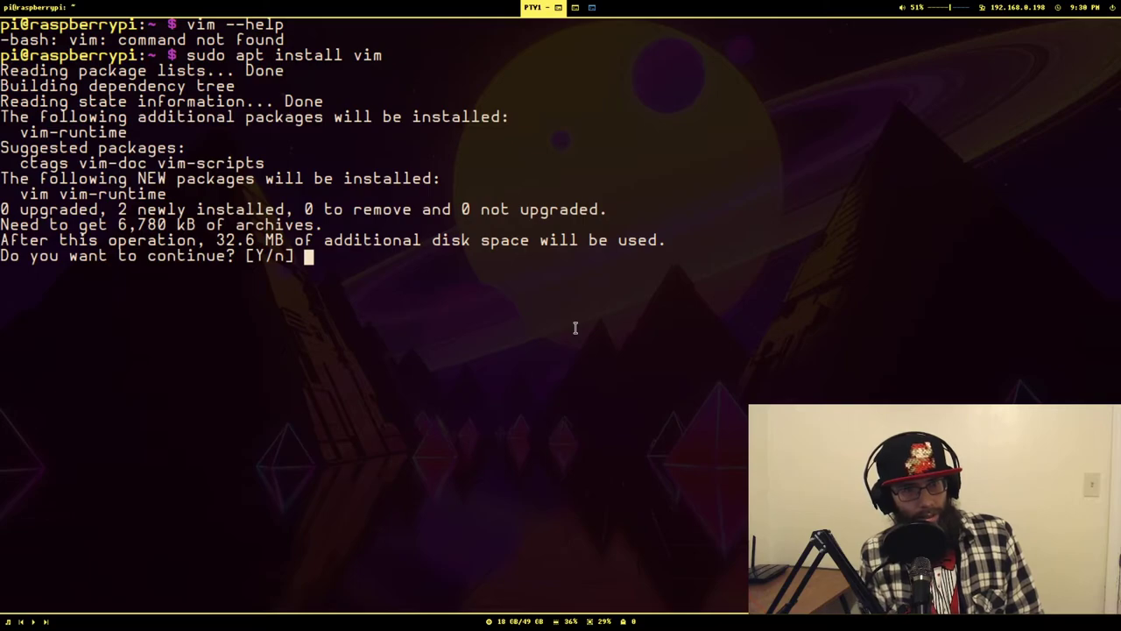
key("Return")
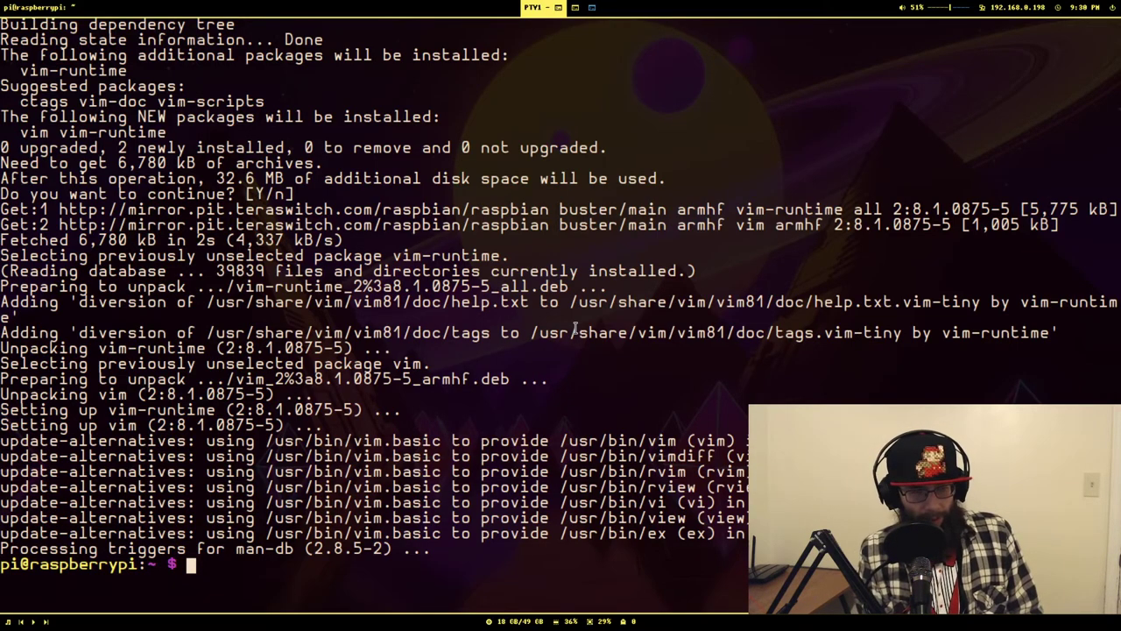
Launch vim to verify the install, then quit it with :q.
type("vim")
key("Return")
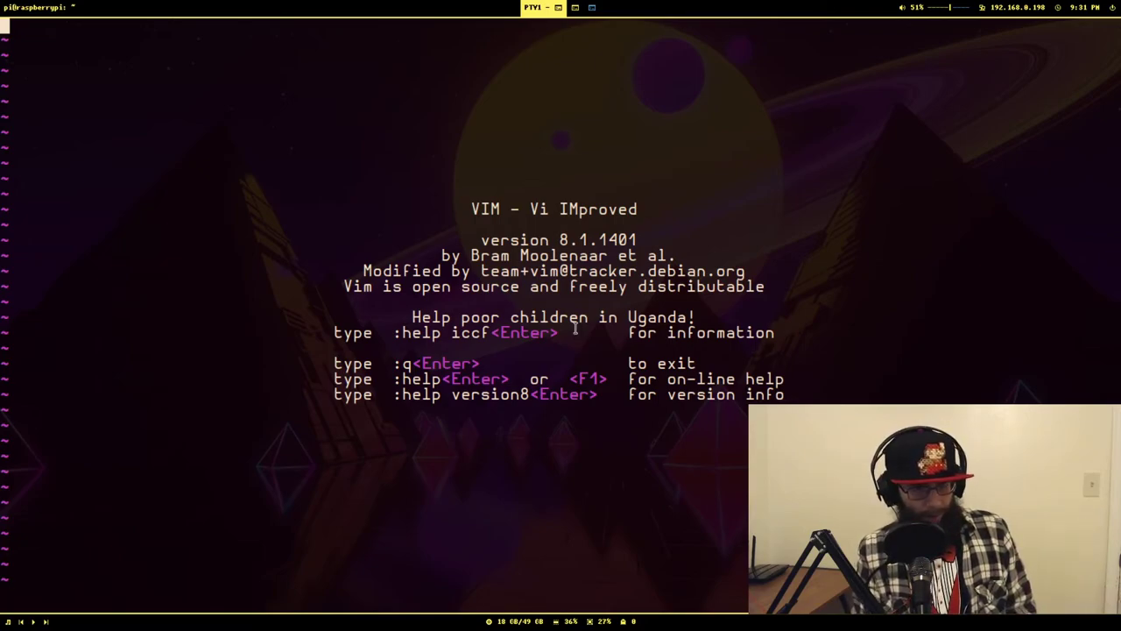
type(":q")
key("Return")
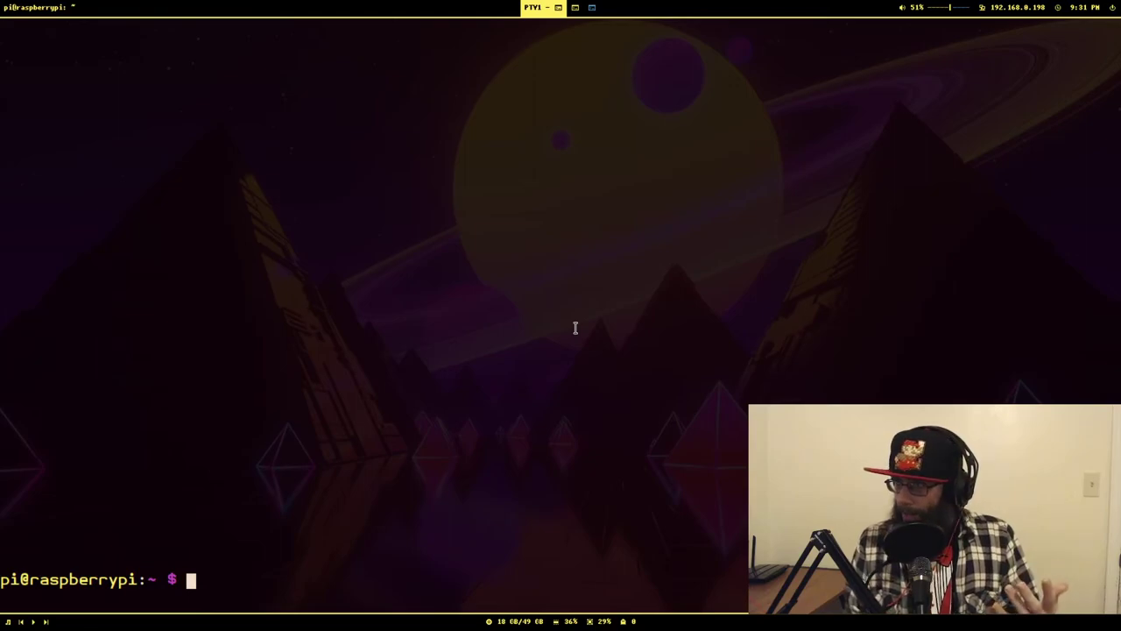